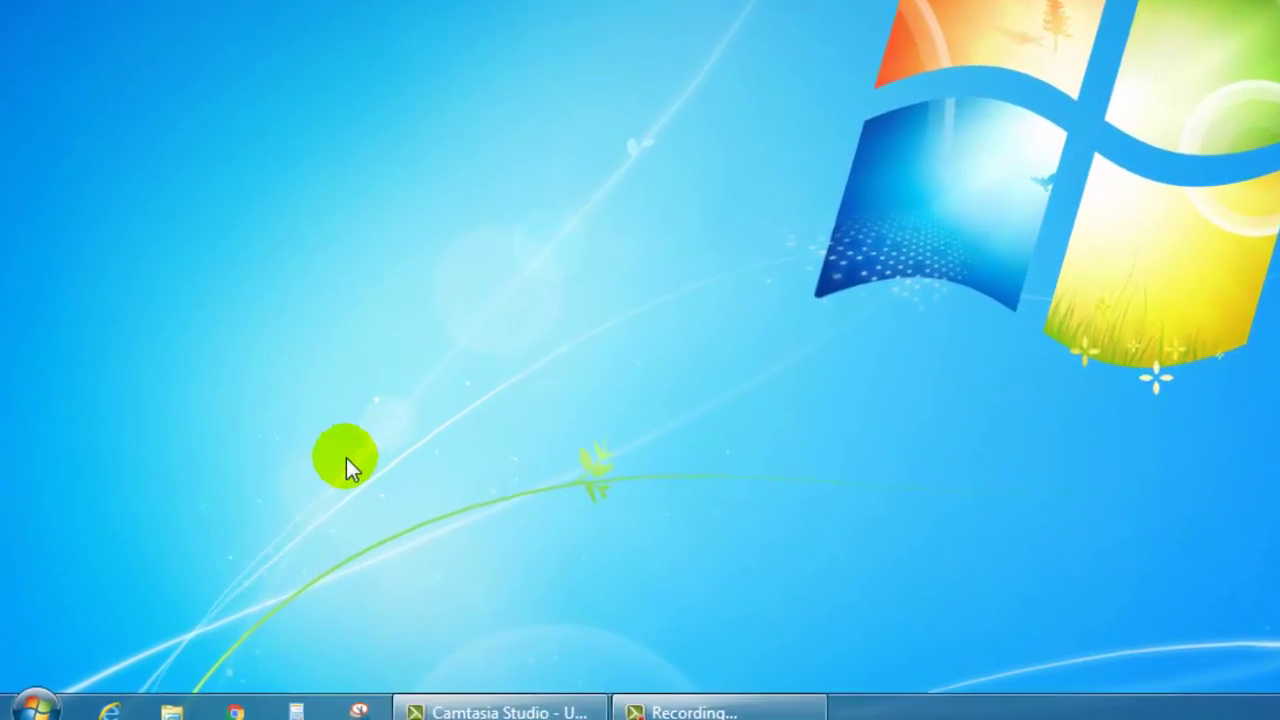
Step: Open the Programador de tareas from the Windows system tools among the accessories
{"action": "left_click", "coordinate": [57, 706]}
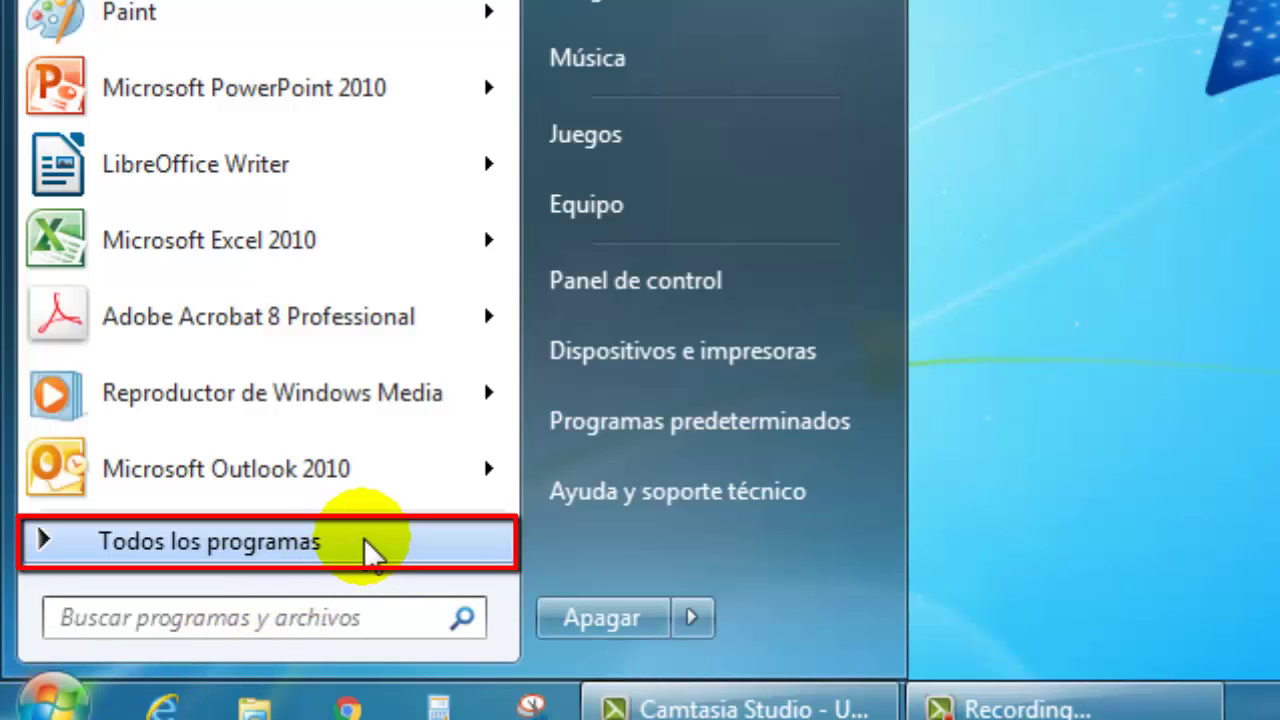
{"action": "left_click", "coordinate": [372, 552]}
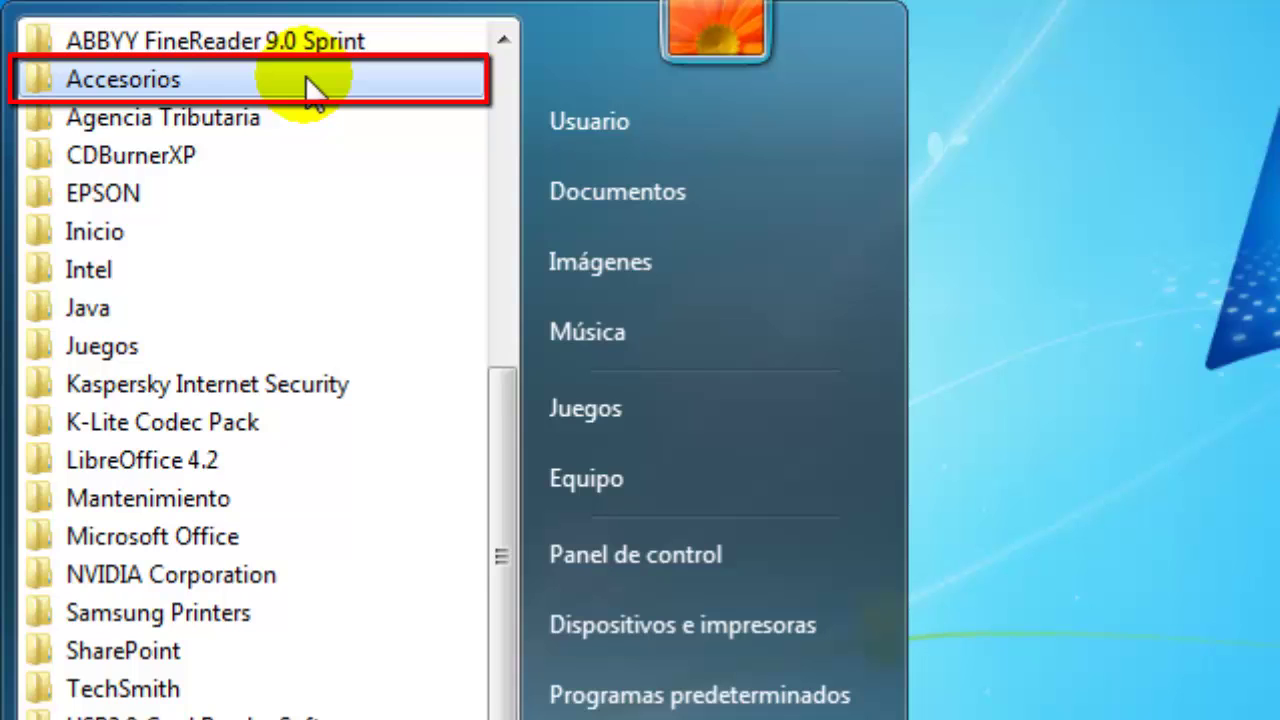
{"action": "left_click", "coordinate": [306, 80]}
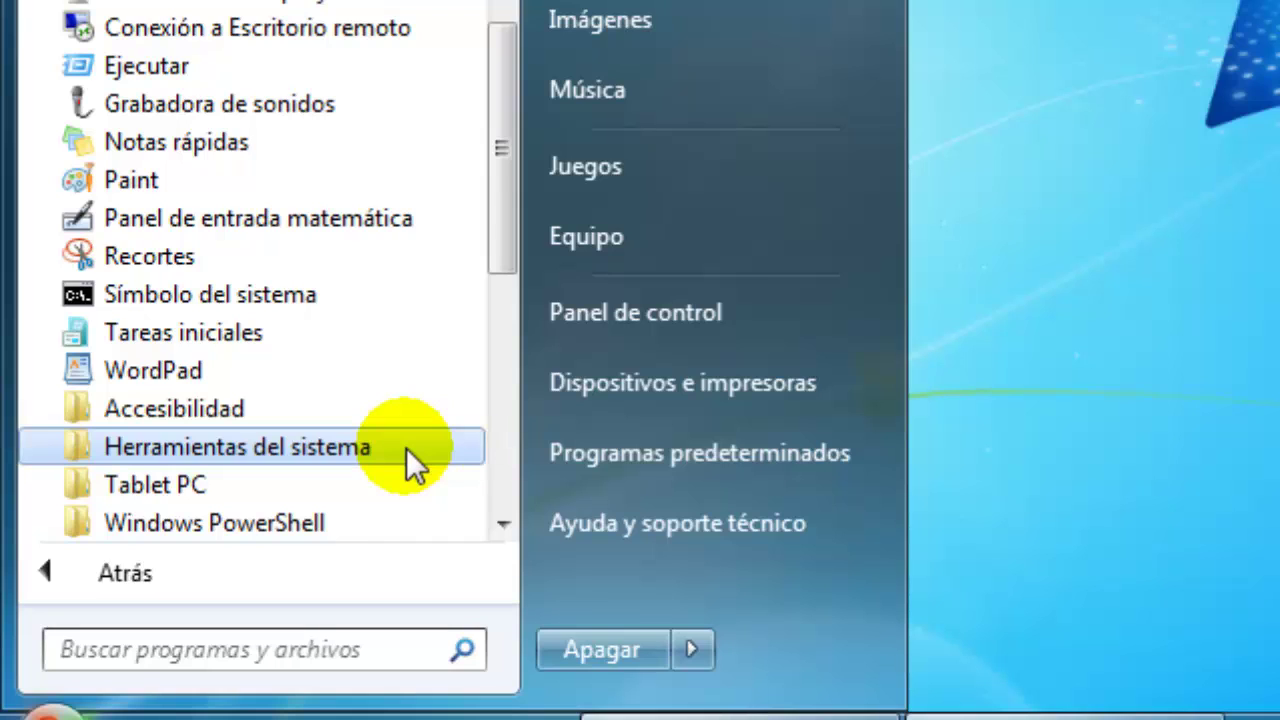
{"action": "left_click", "coordinate": [407, 449]}
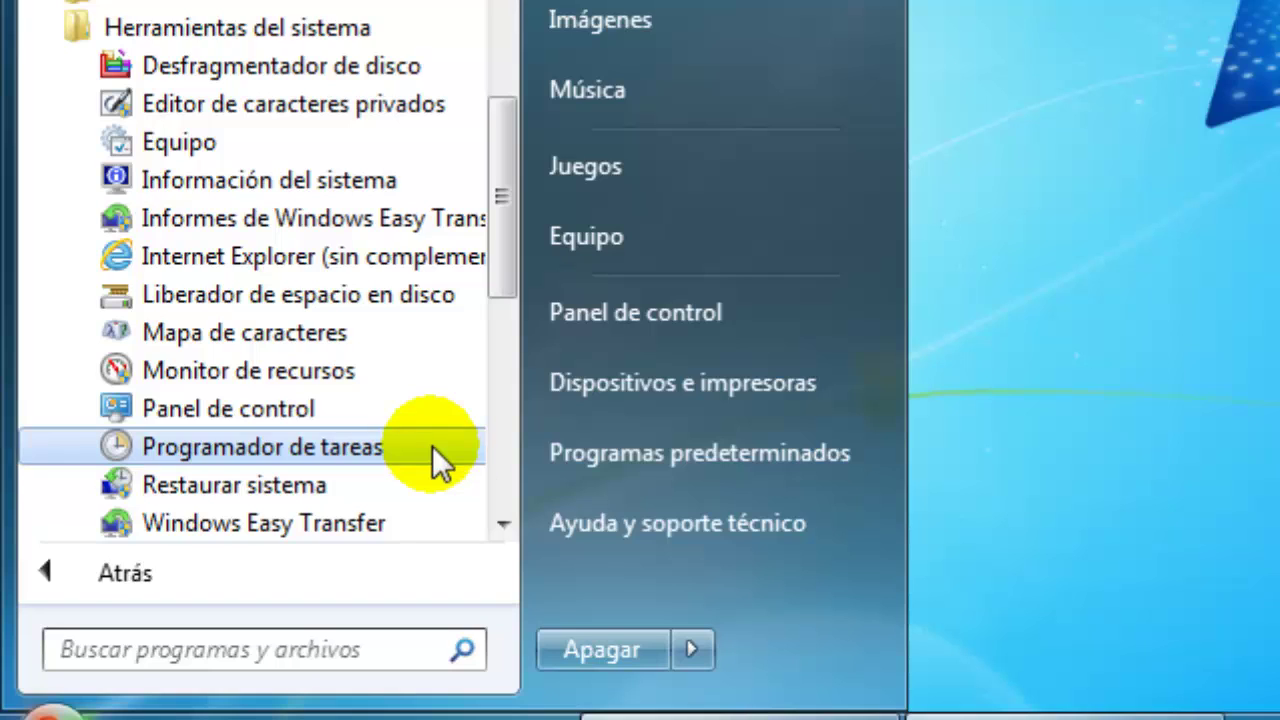
{"action": "left_click", "coordinate": [432, 447]}
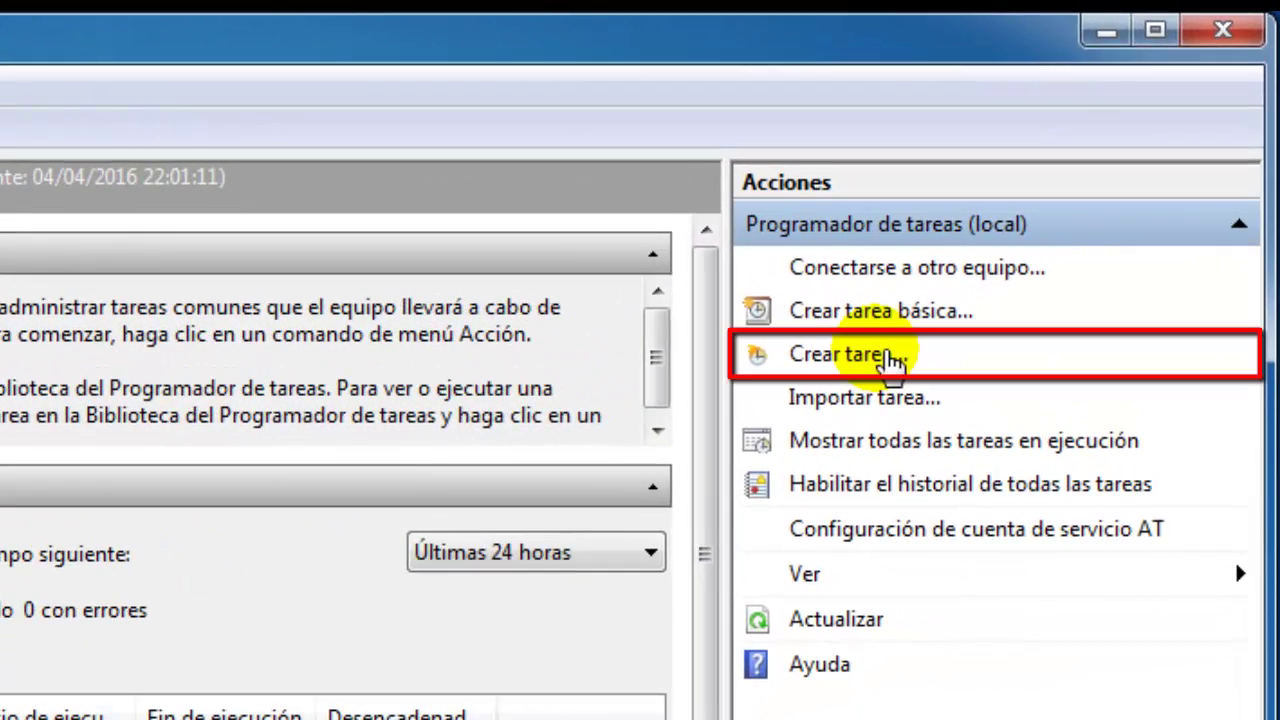
Step: Start a new task named "Ejecución de un programa" with the description "Ejecutar PowerPoint"
{"action": "left_click", "coordinate": [888, 356]}
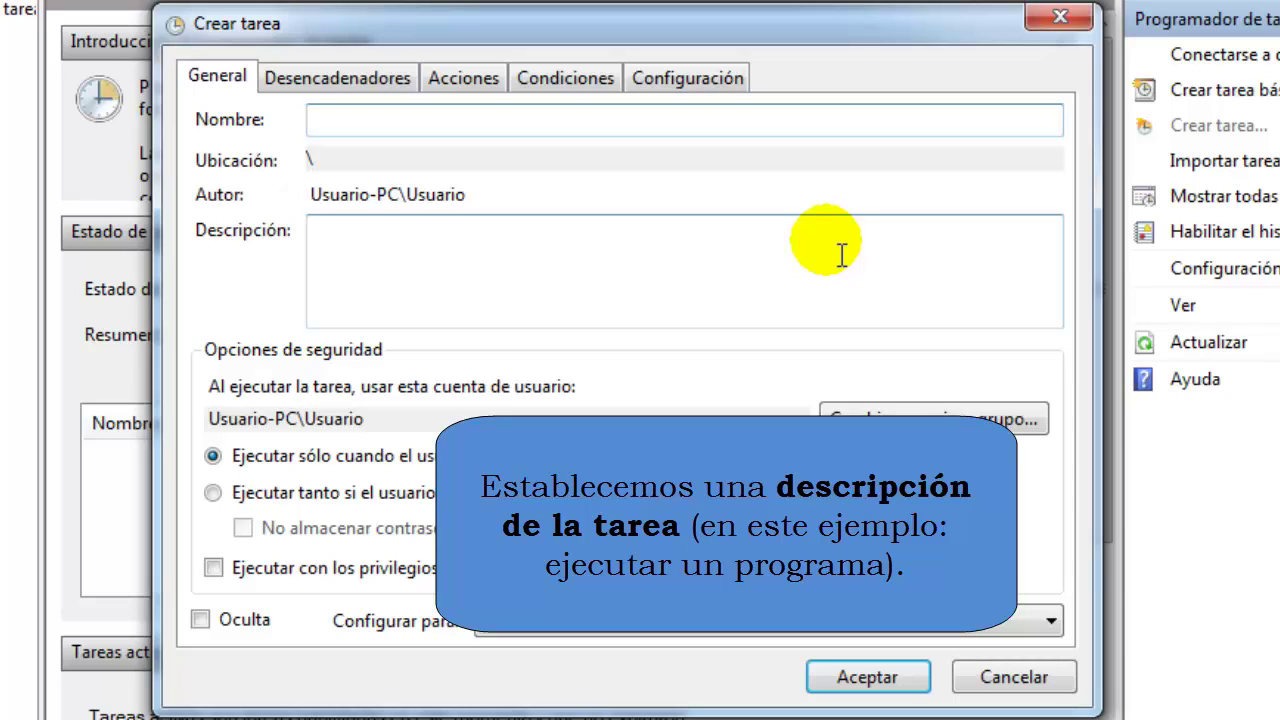
{"action": "left_click", "coordinate": [228, 76]}
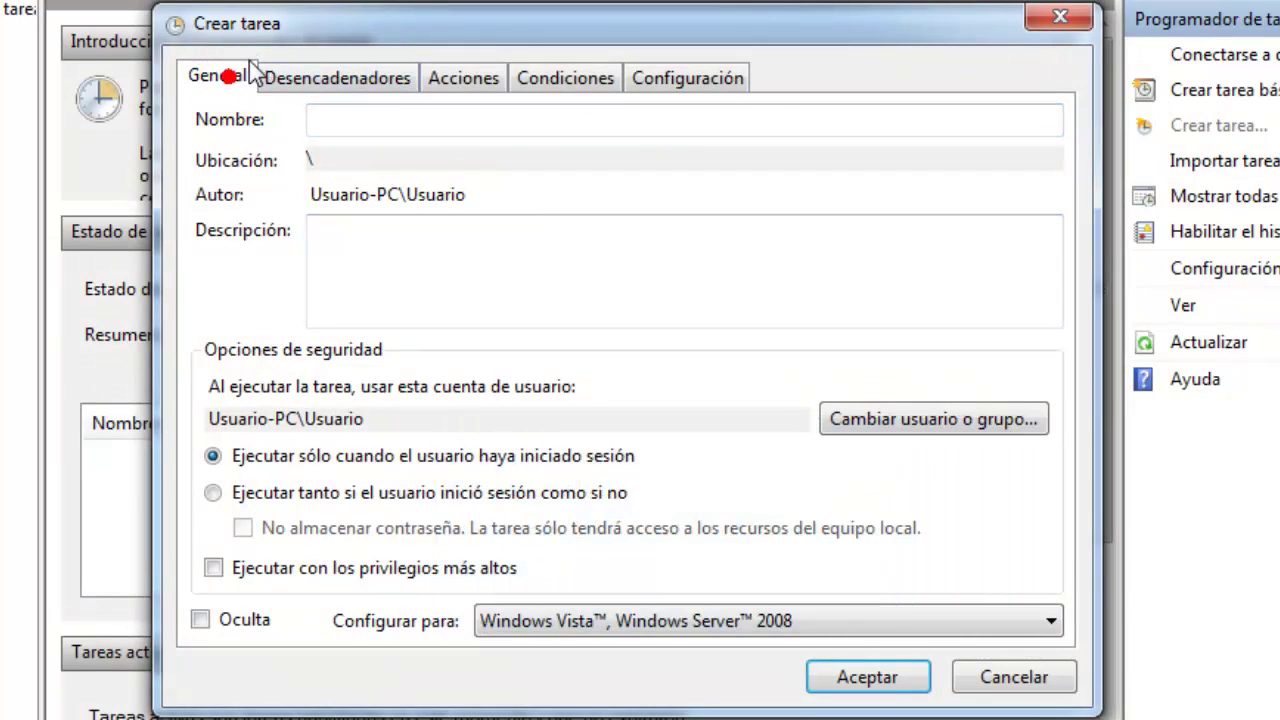
{"action": "left_click", "coordinate": [222, 78]}
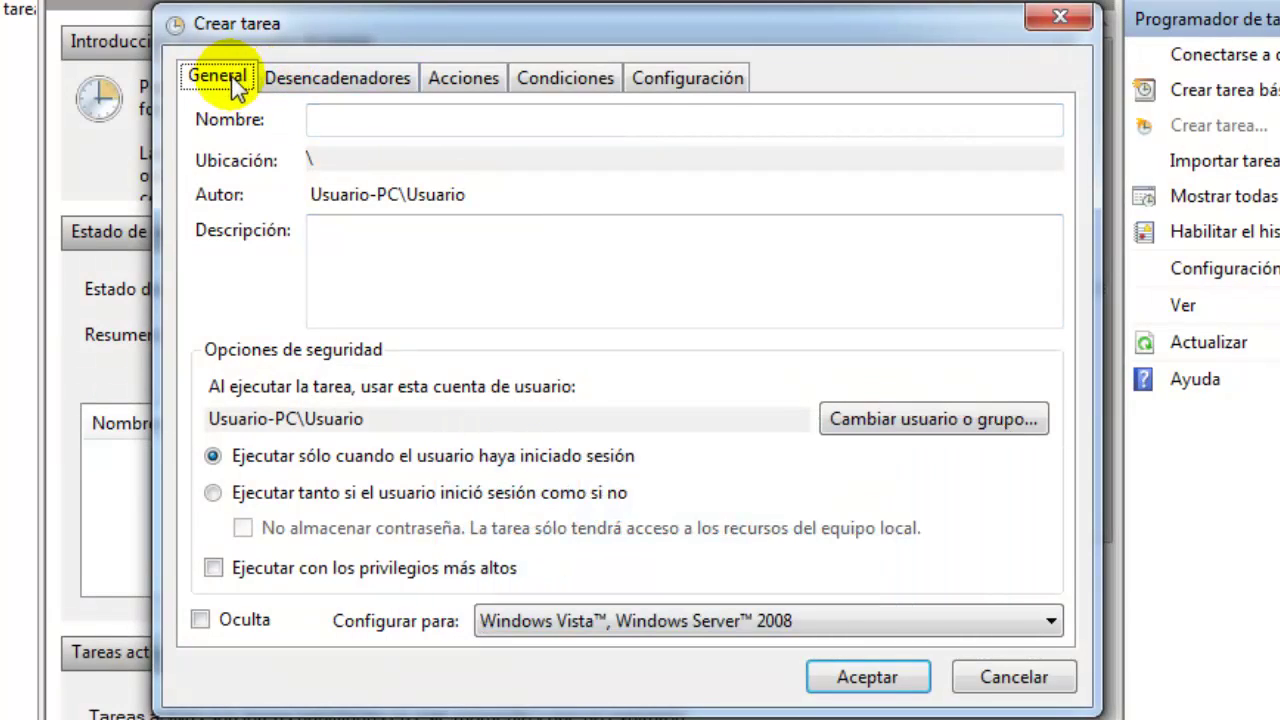
{"action": "left_click", "coordinate": [318, 121]}
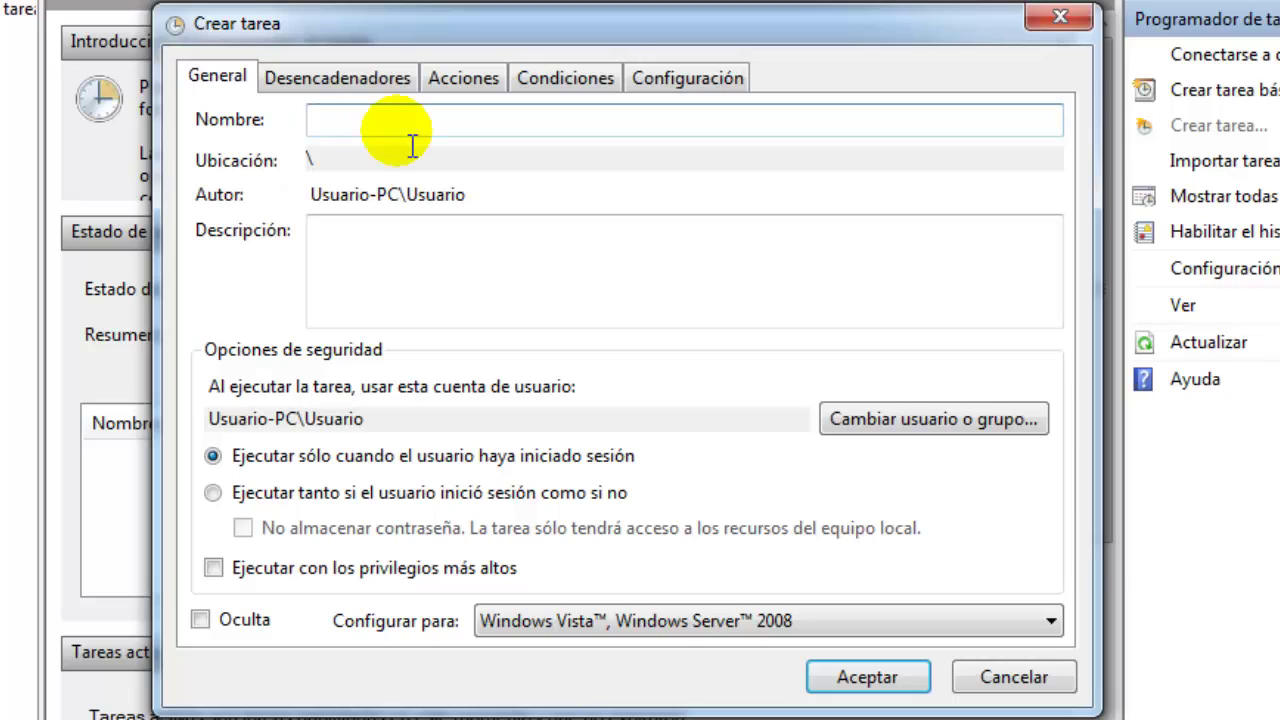
{"action": "type", "text": "Ejec"}
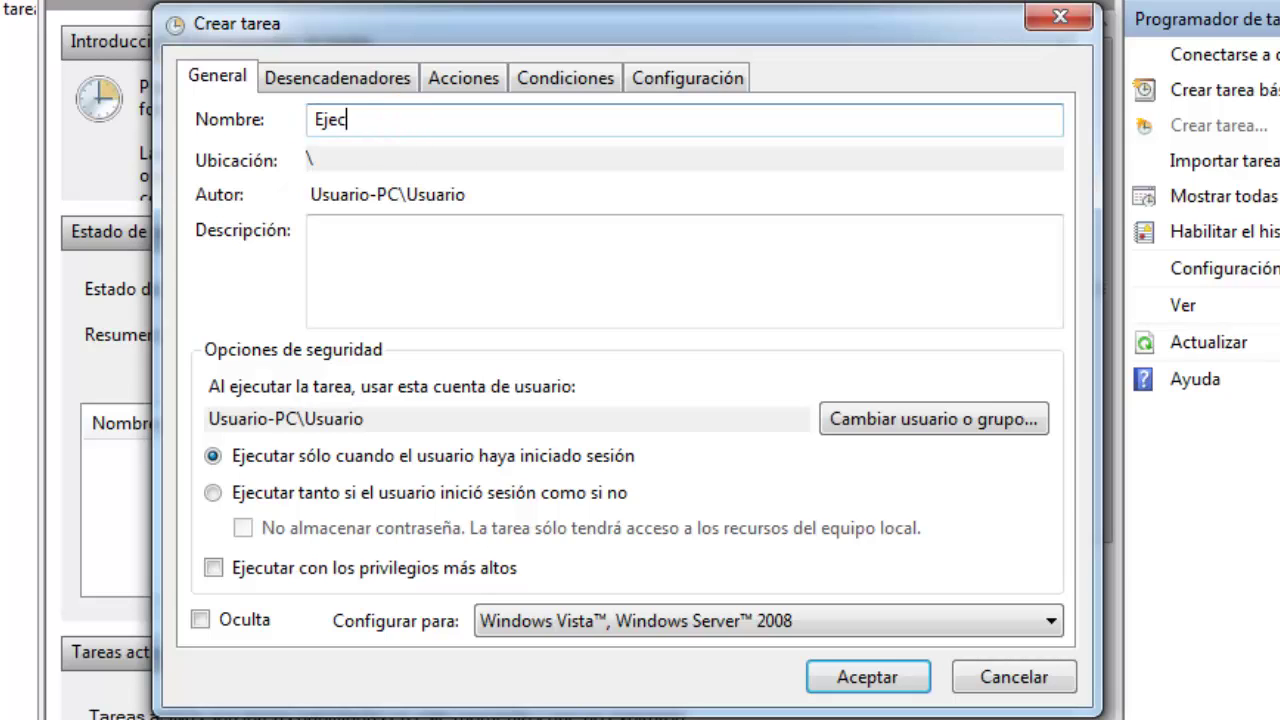
{"action": "type", "text": "ución de un "}
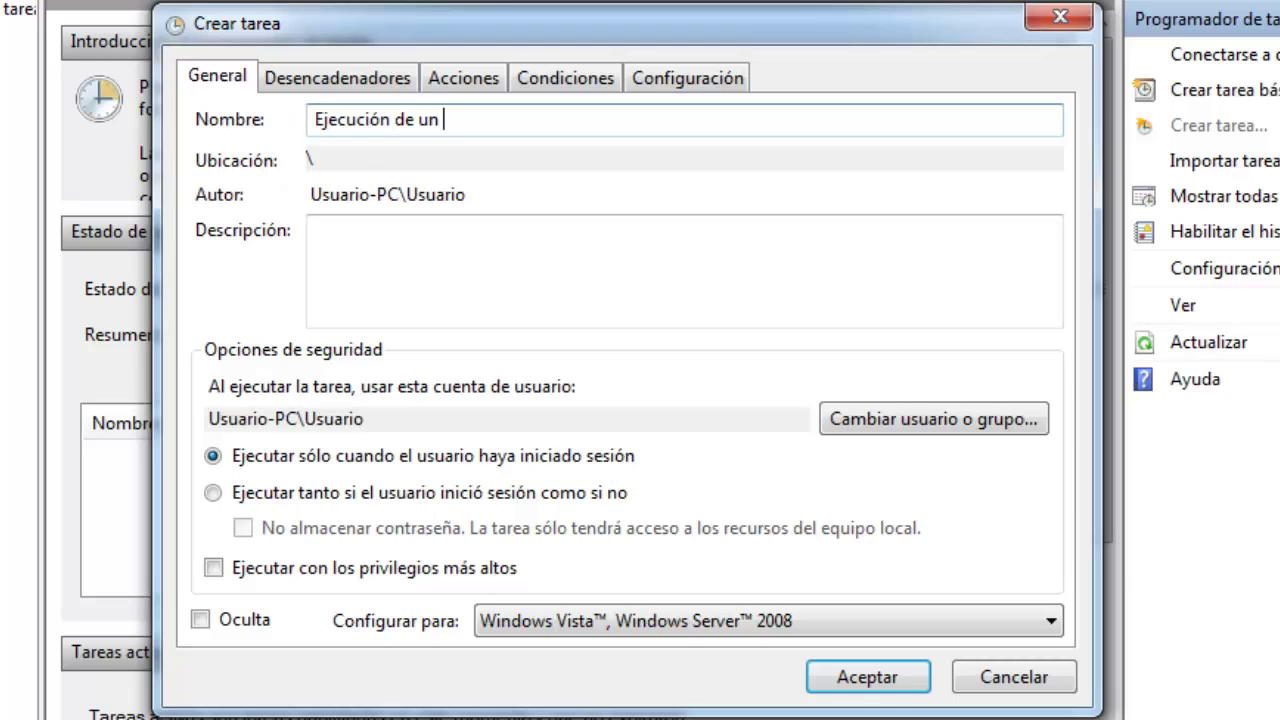
{"action": "type", "text": "programa"}
{"action": "left_click", "coordinate": [317, 230]}
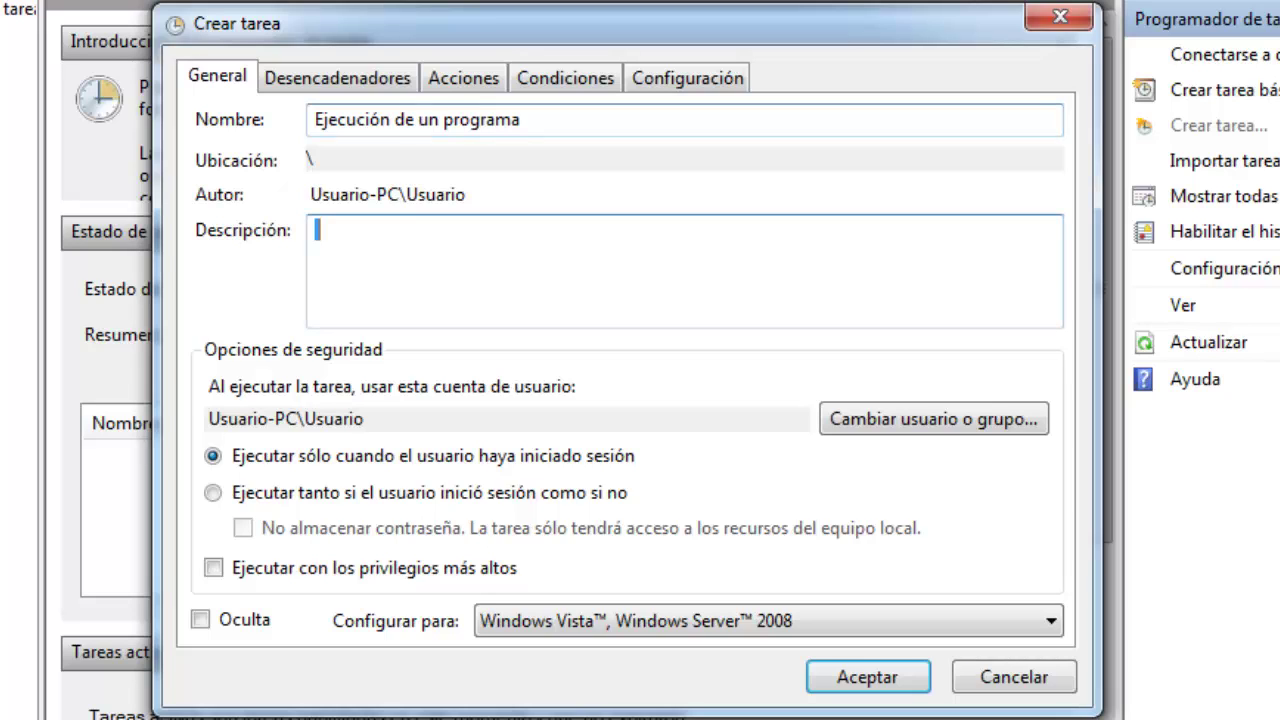
{"action": "type", "text": "Ejecutar Pow"}
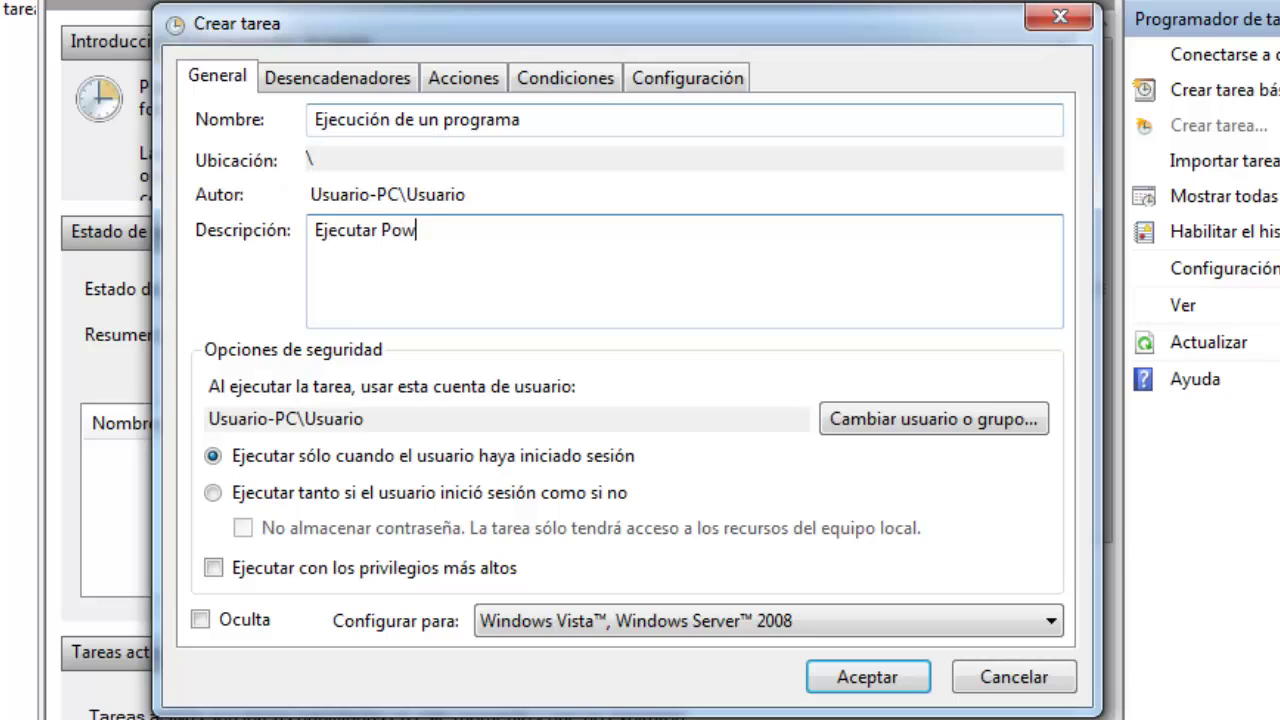
{"action": "type", "text": "erPoint"}
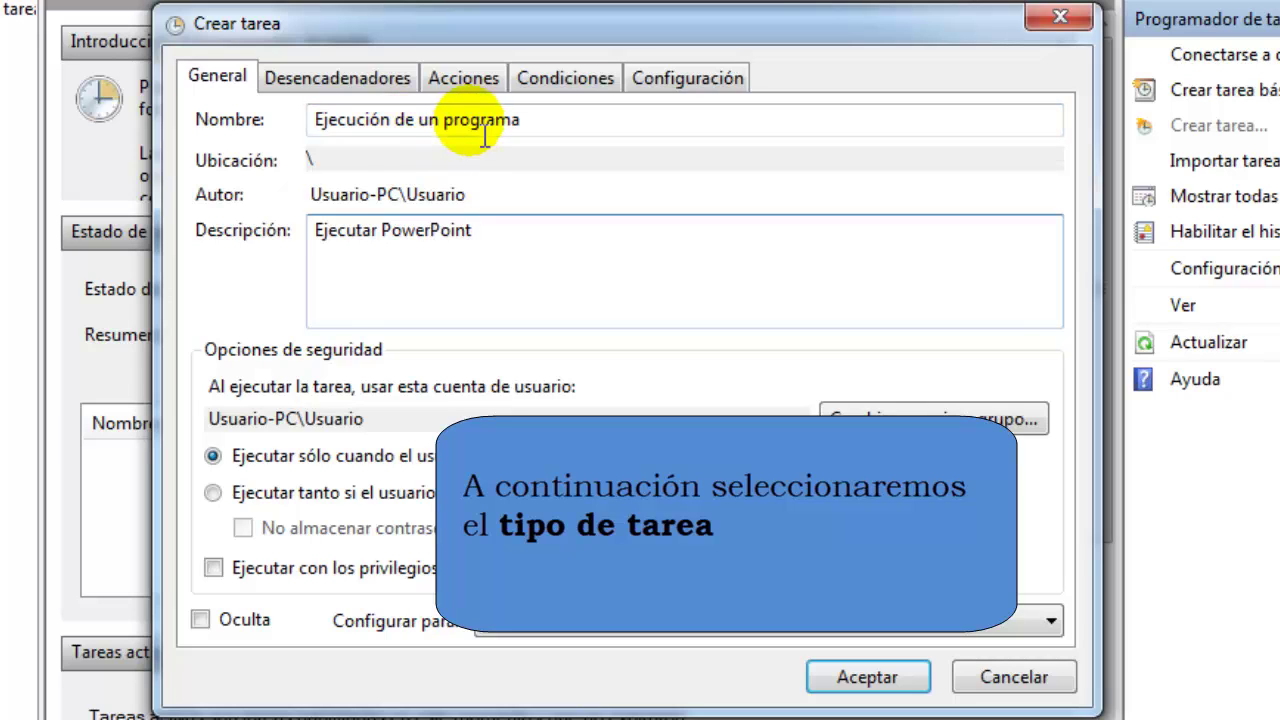
Step: Add an "Iniciar un programa" action to the task that opens the file "imprimir listados stocks" from the Descargas folder
{"action": "left_click", "coordinate": [465, 80]}
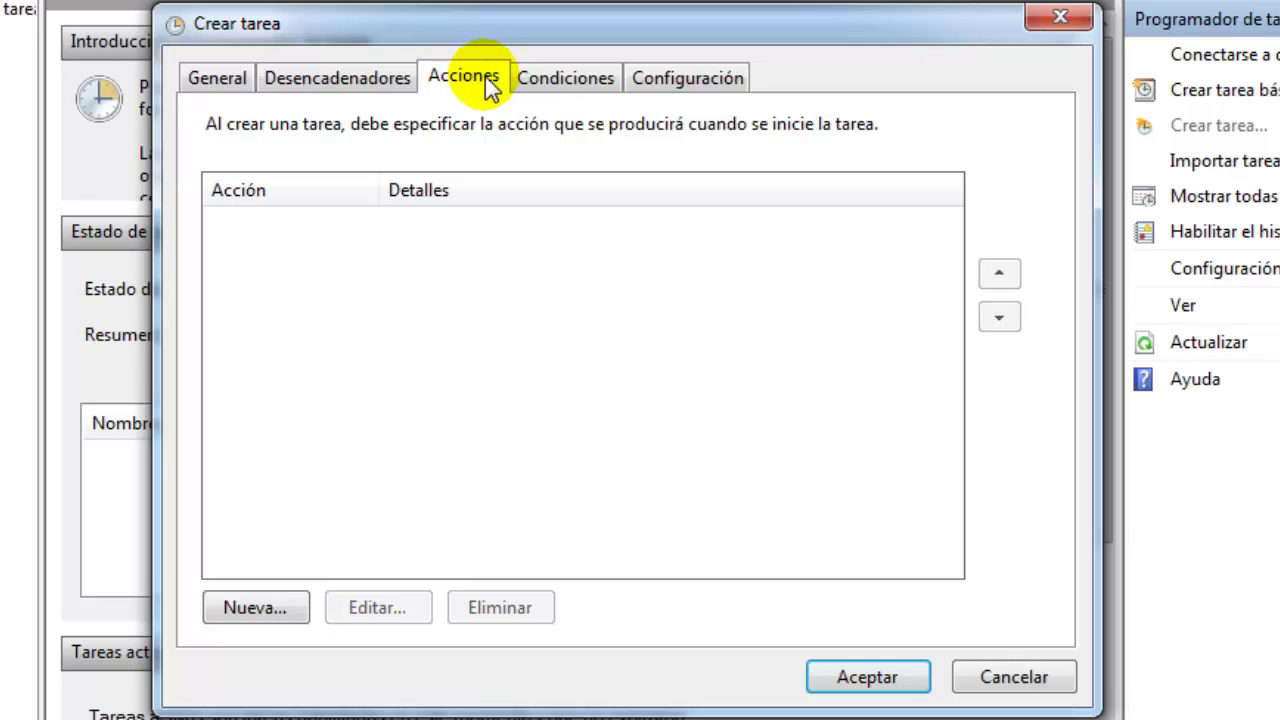
{"action": "left_click", "coordinate": [292, 613]}
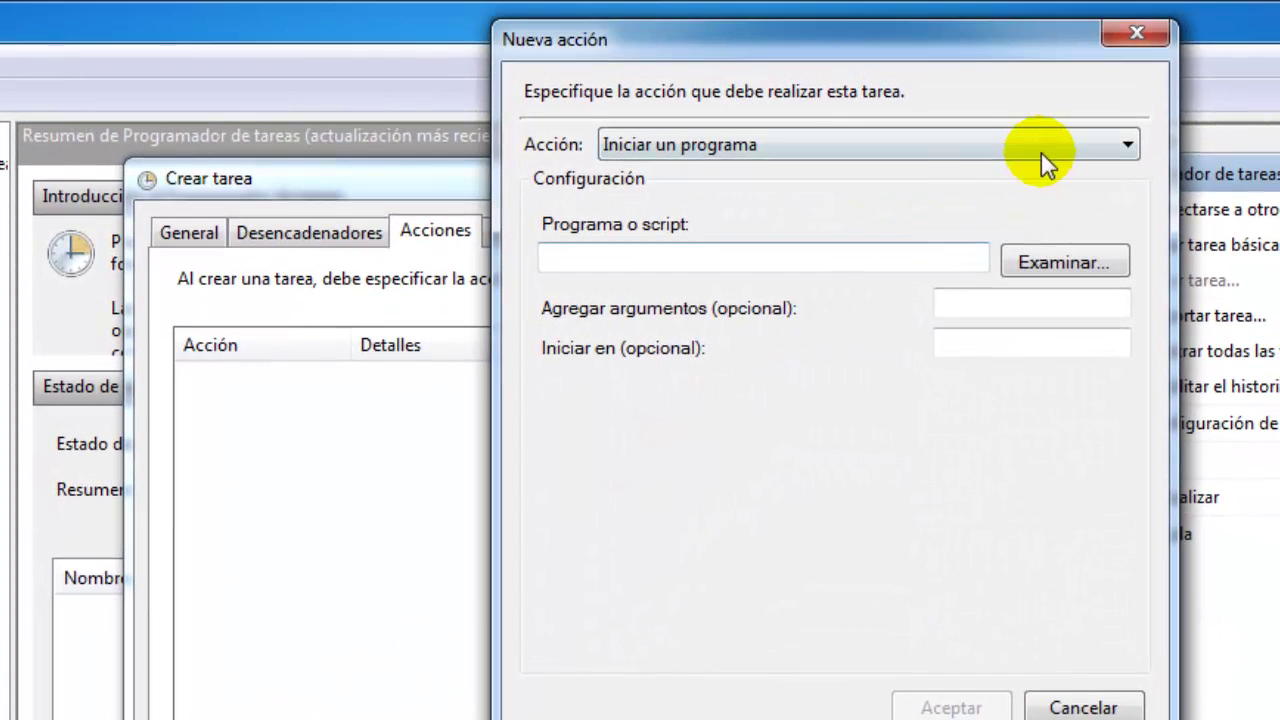
{"action": "left_click", "coordinate": [1036, 142]}
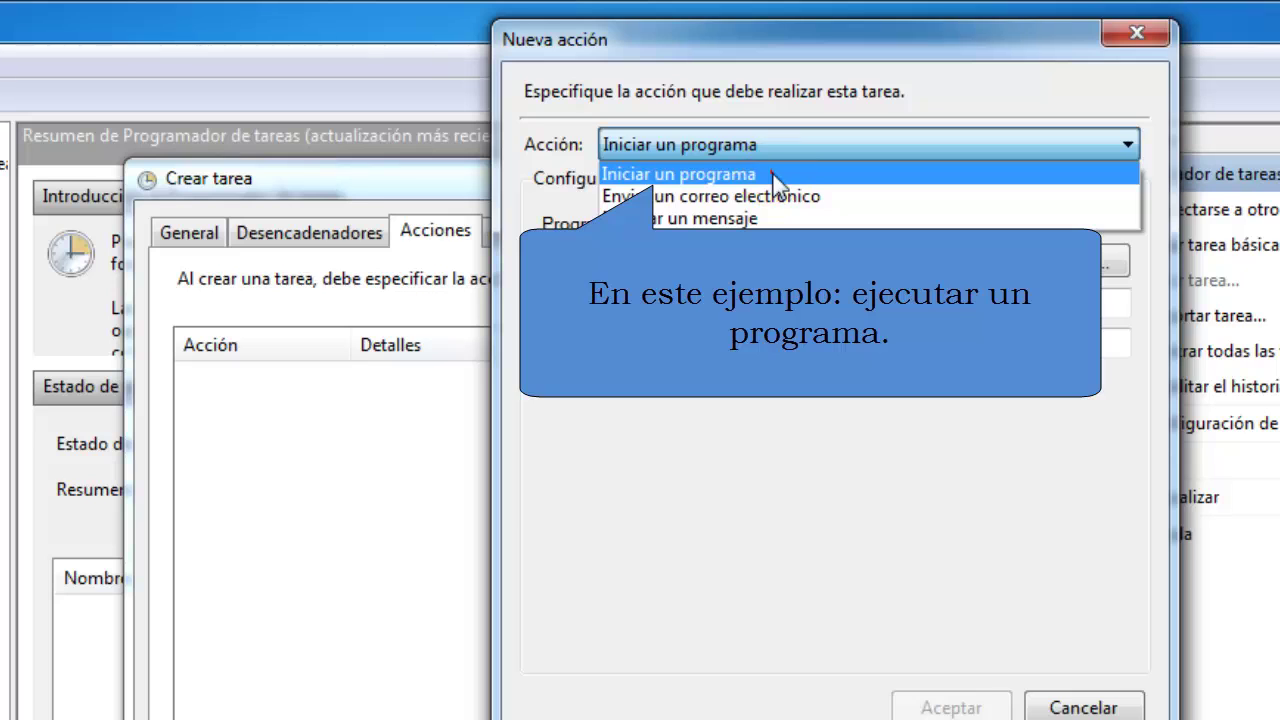
{"action": "left_click", "coordinate": [775, 176]}
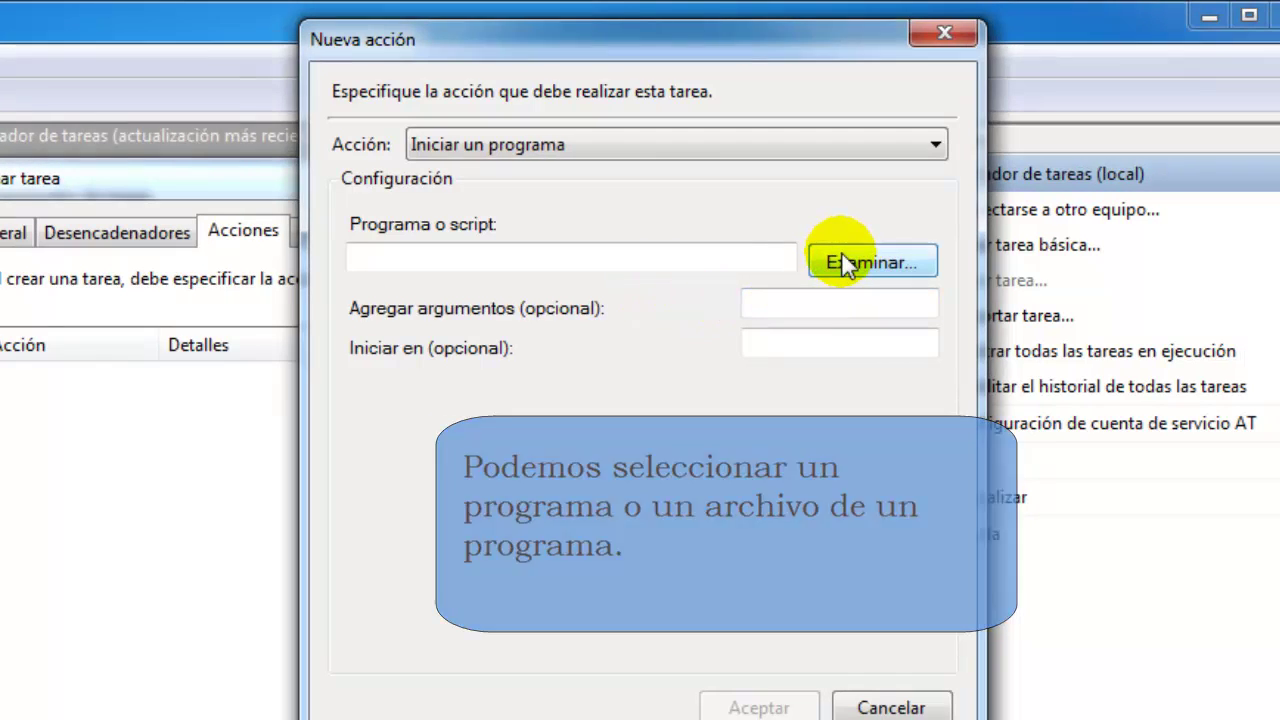
{"action": "left_click", "coordinate": [843, 263]}
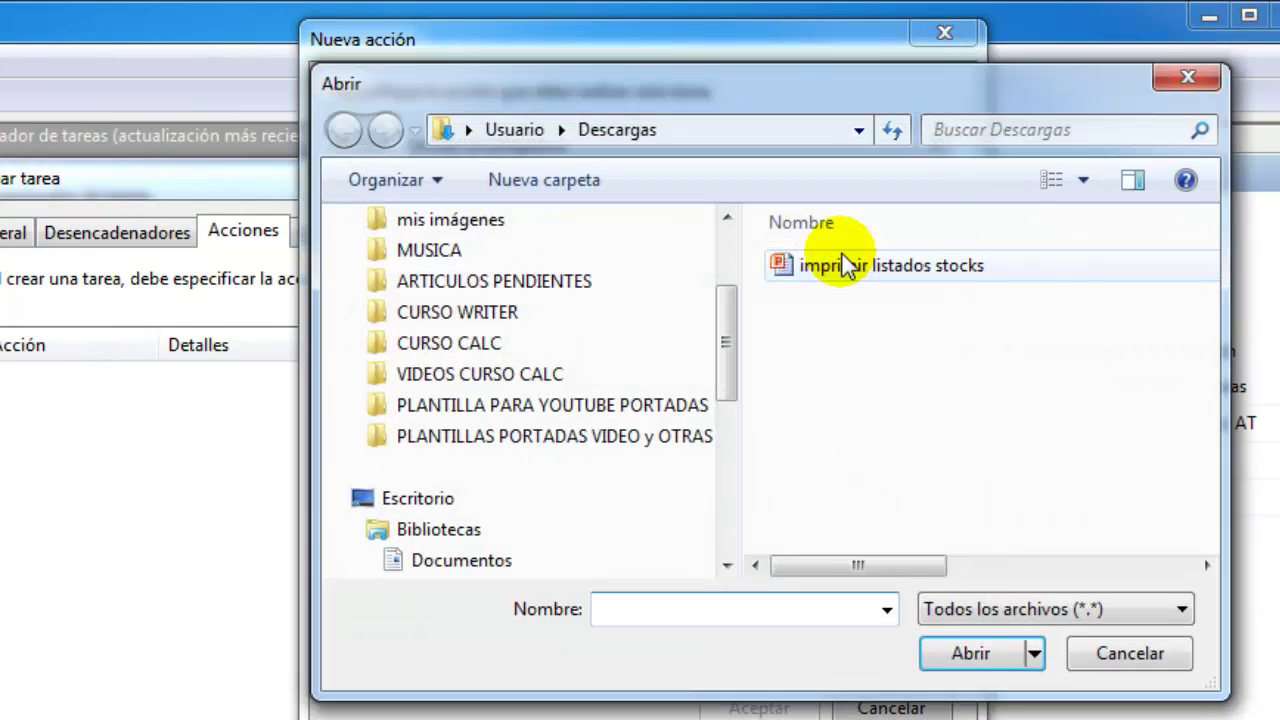
{"action": "left_click_drag", "start_coordinate": [727, 335], "coordinate": [721, 286]}
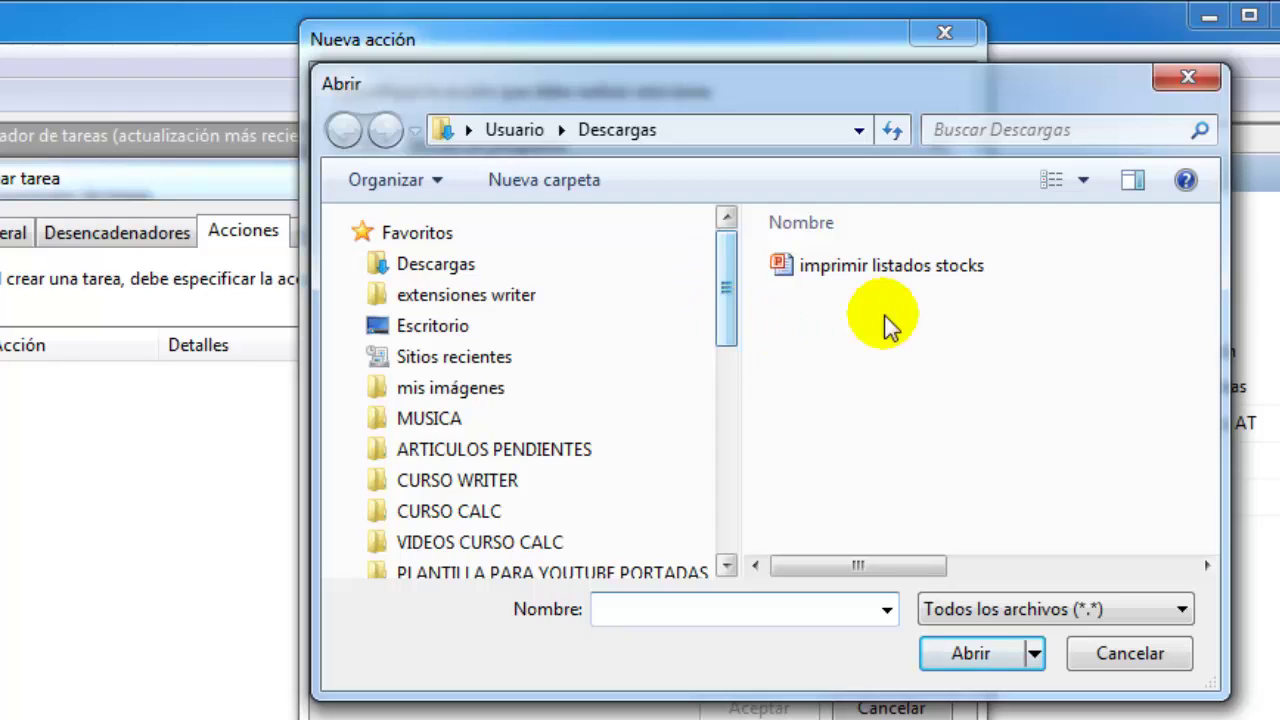
{"action": "left_click", "coordinate": [922, 268]}
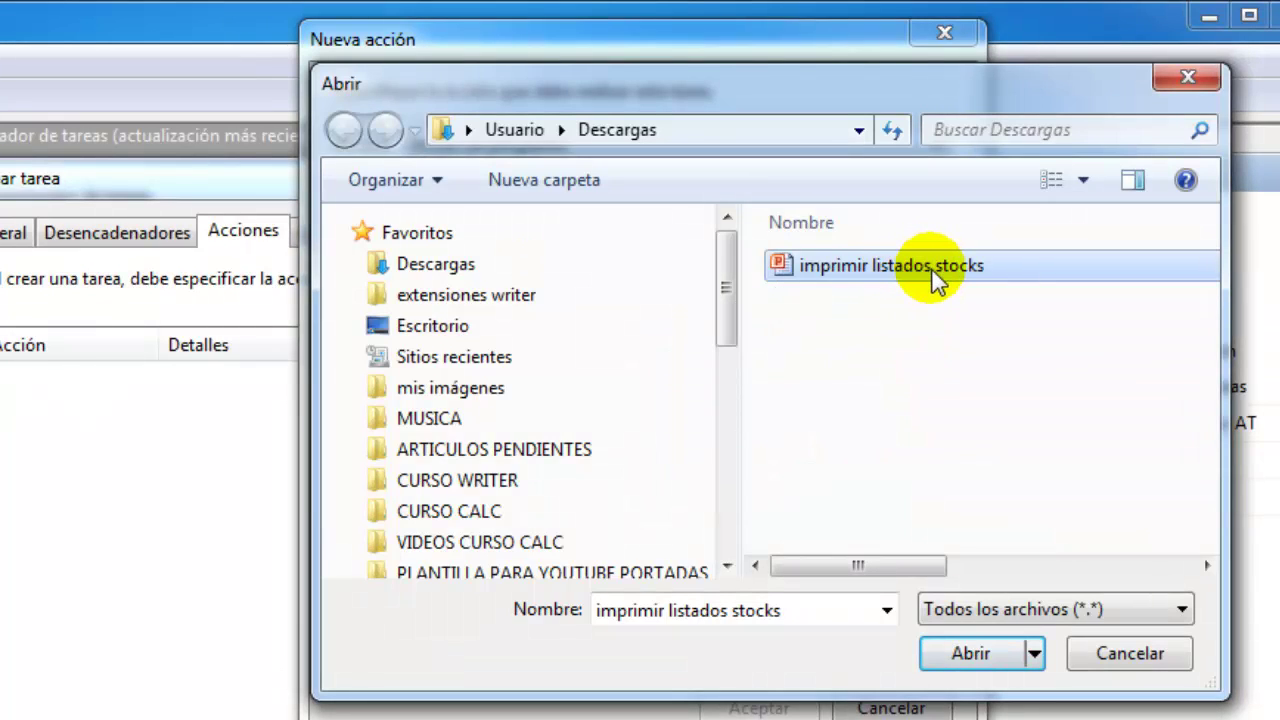
{"action": "left_click", "coordinate": [987, 647]}
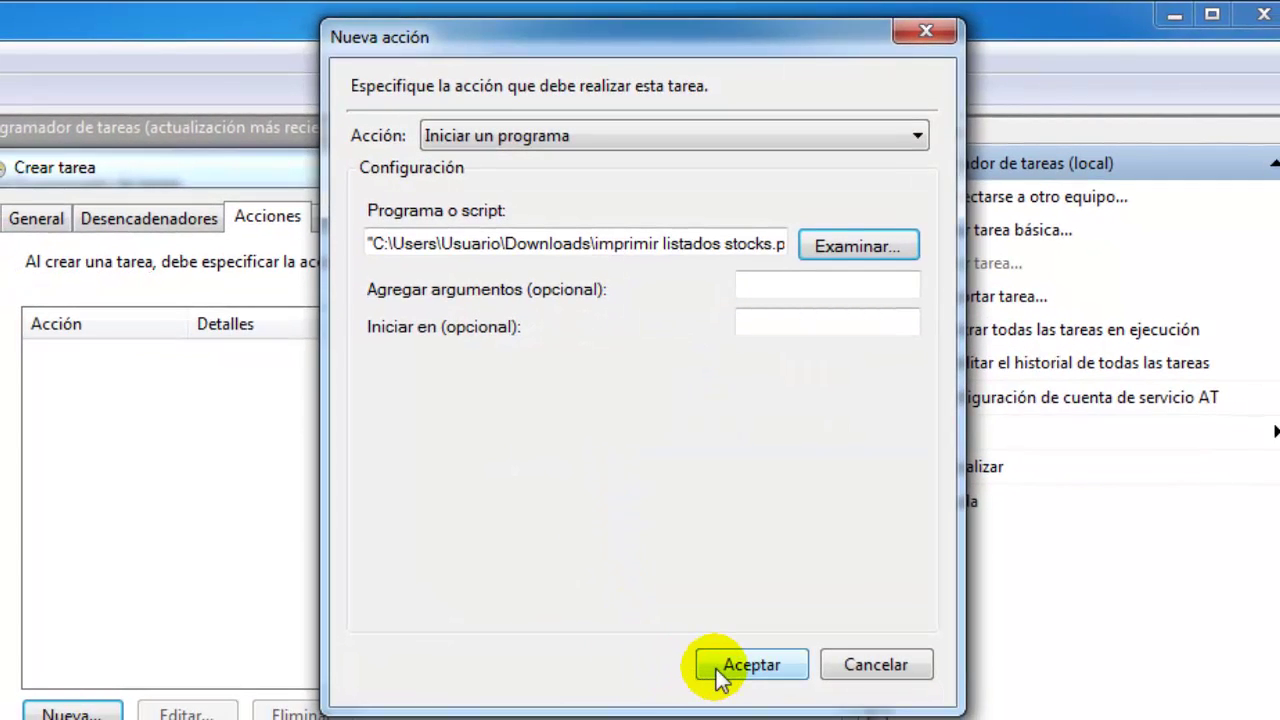
{"action": "left_click", "coordinate": [720, 668]}
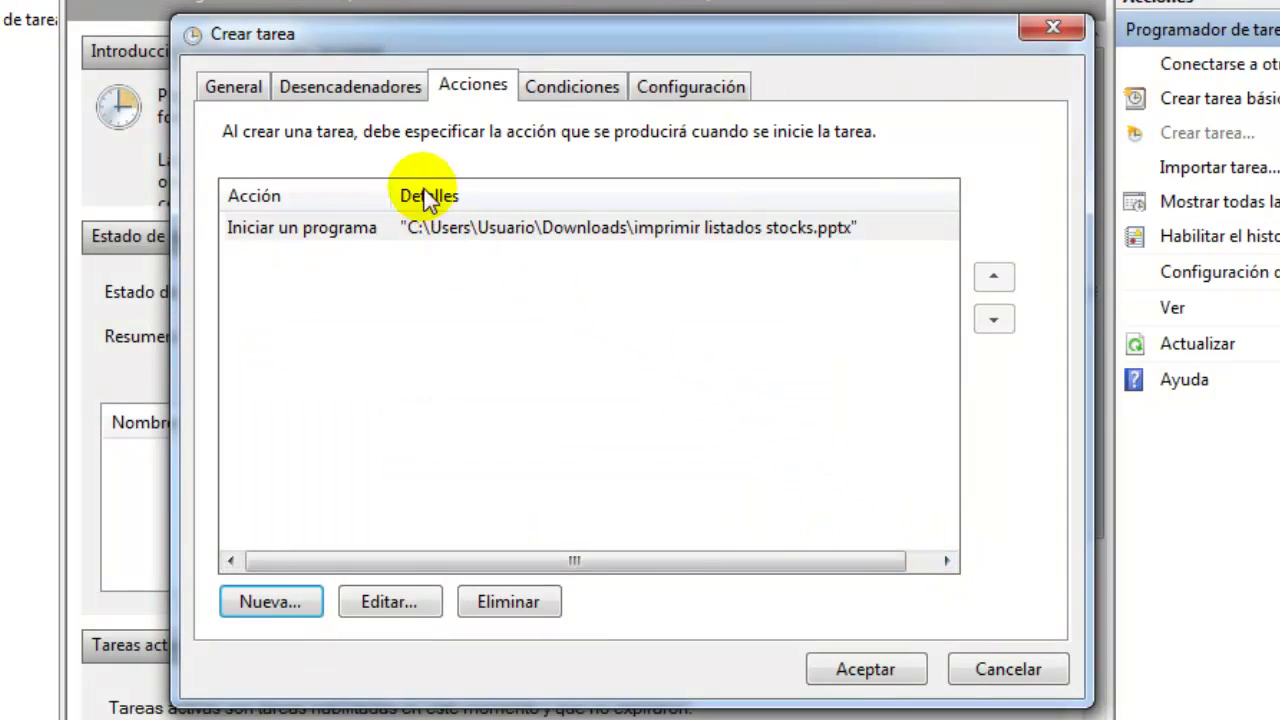
Step: Add a trigger that follows a schedule (Según una programación), repeating weekly every 1 week on Lunes
{"action": "left_click", "coordinate": [392, 91]}
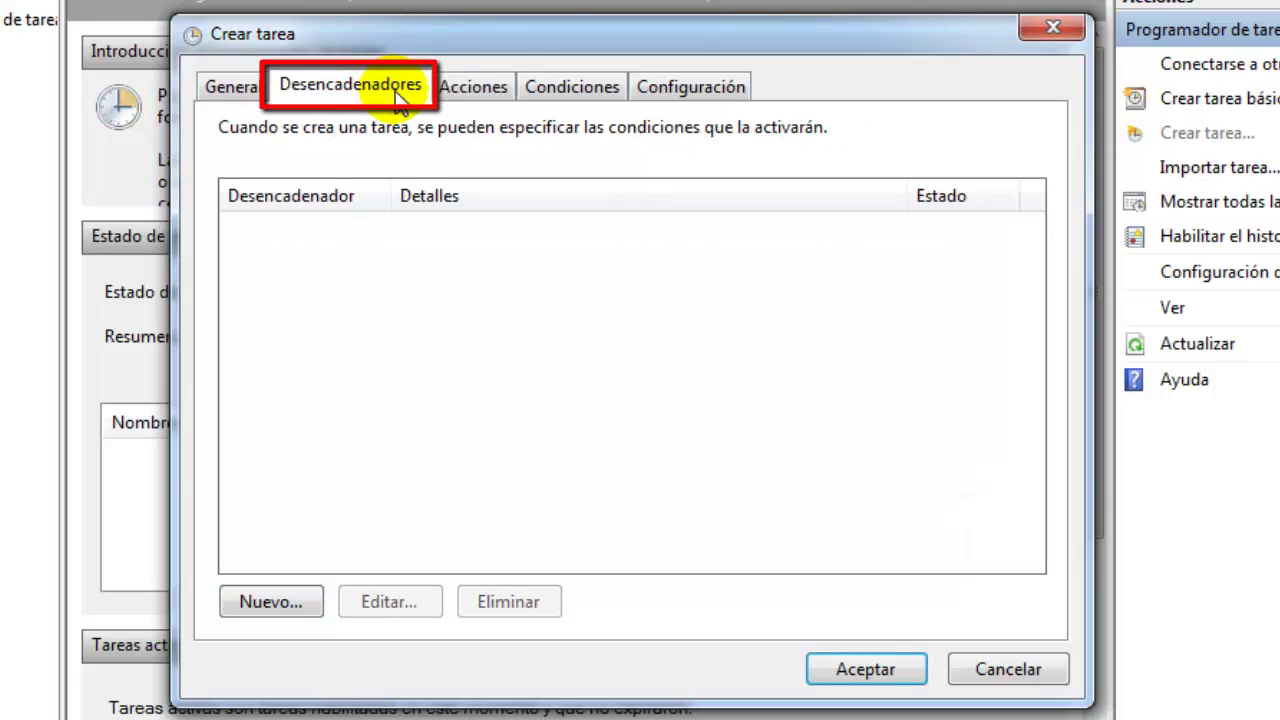
{"action": "left_click", "coordinate": [310, 612]}
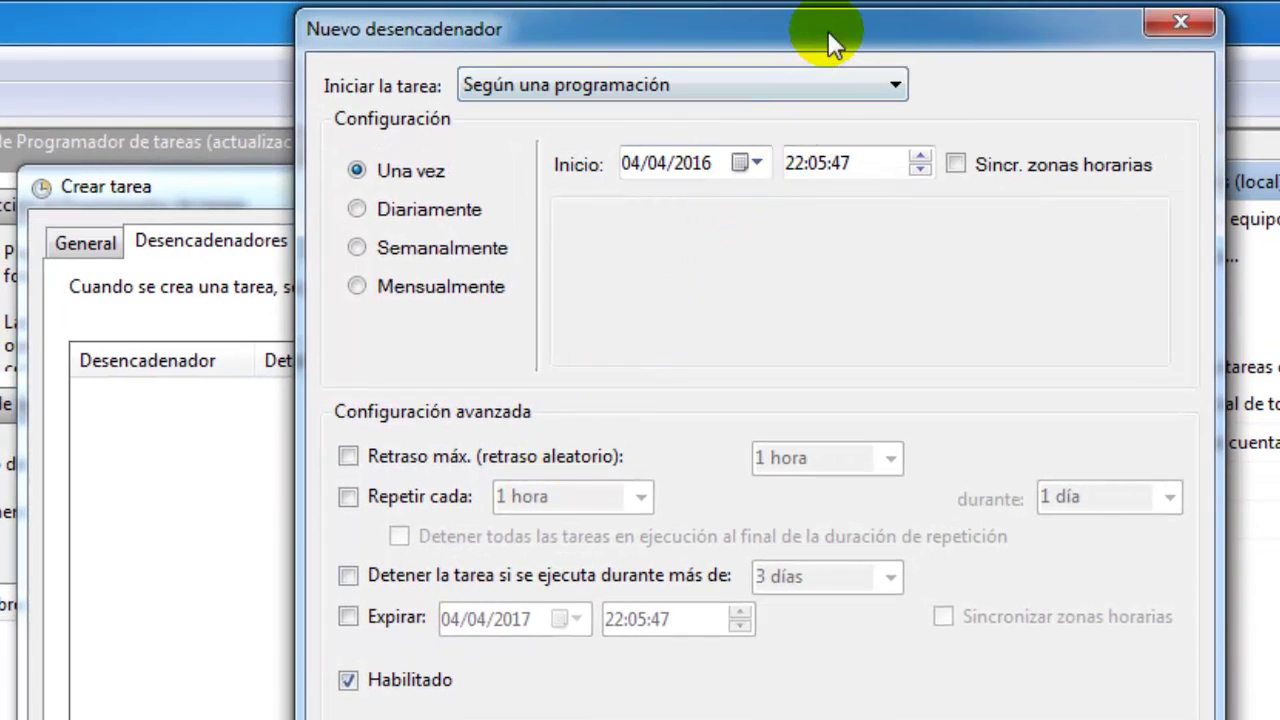
{"action": "left_click", "coordinate": [829, 80]}
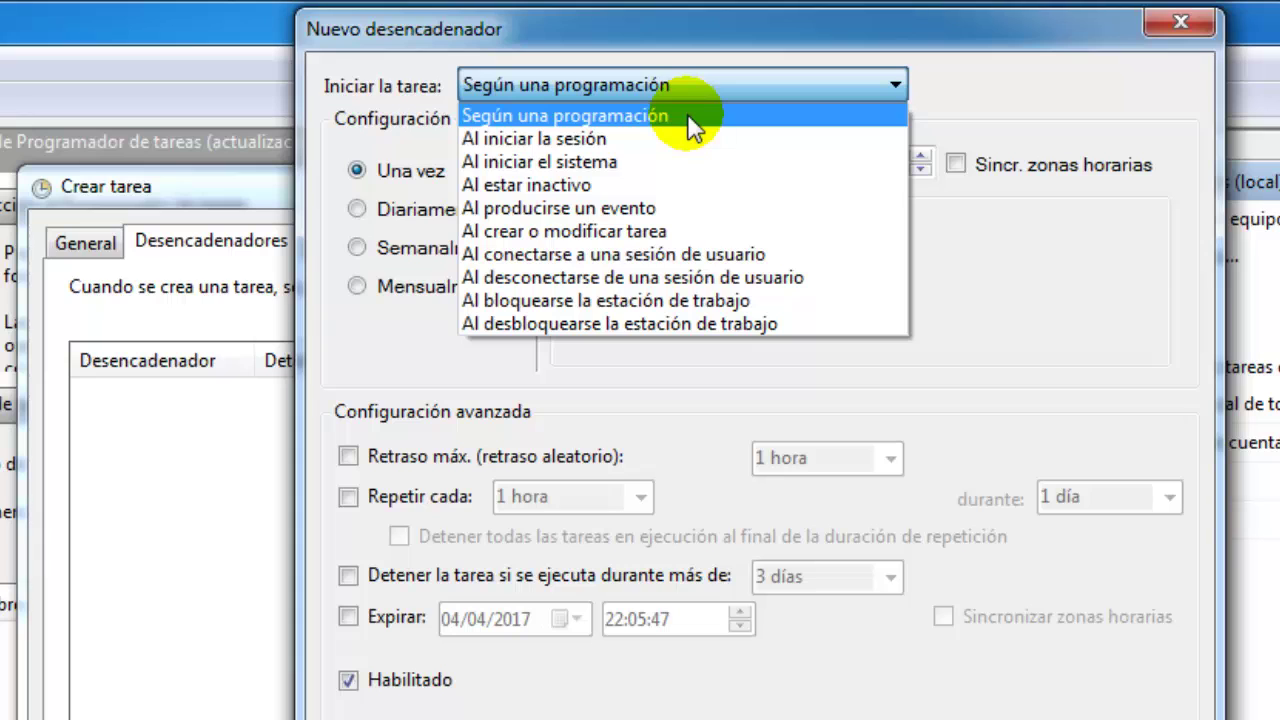
{"action": "left_click", "coordinate": [687, 114]}
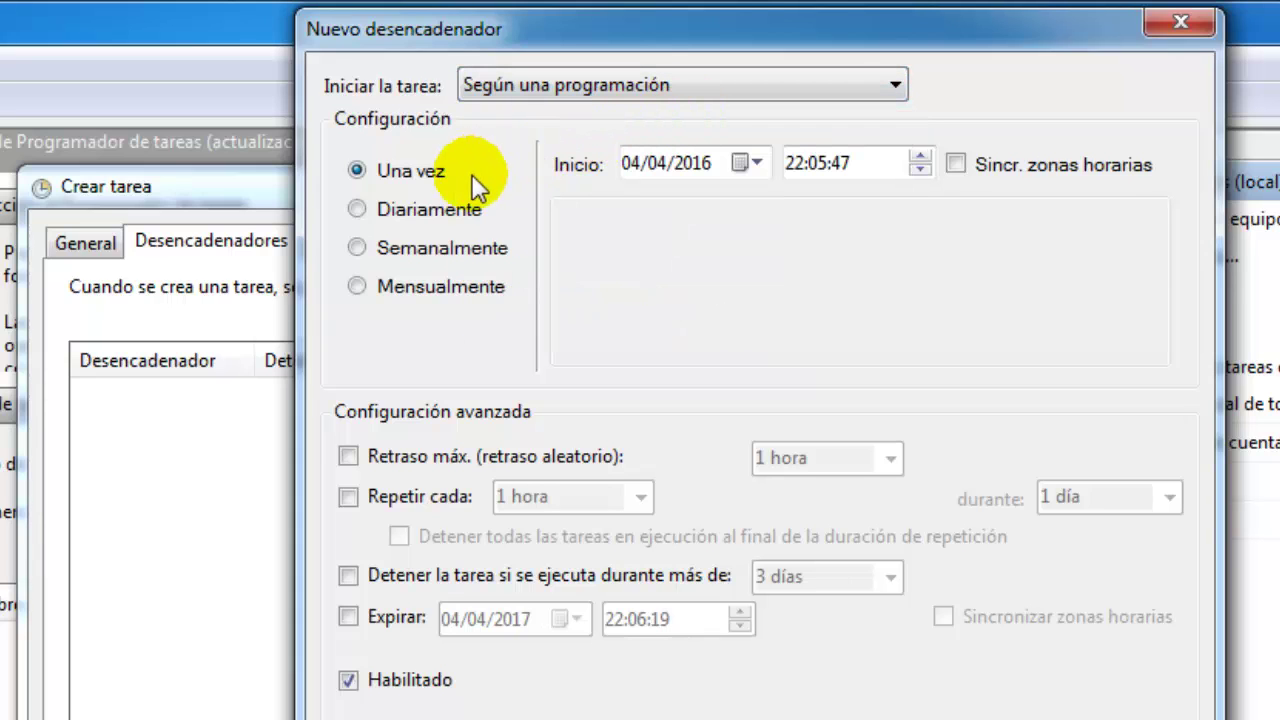
{"action": "left_click", "coordinate": [363, 247]}
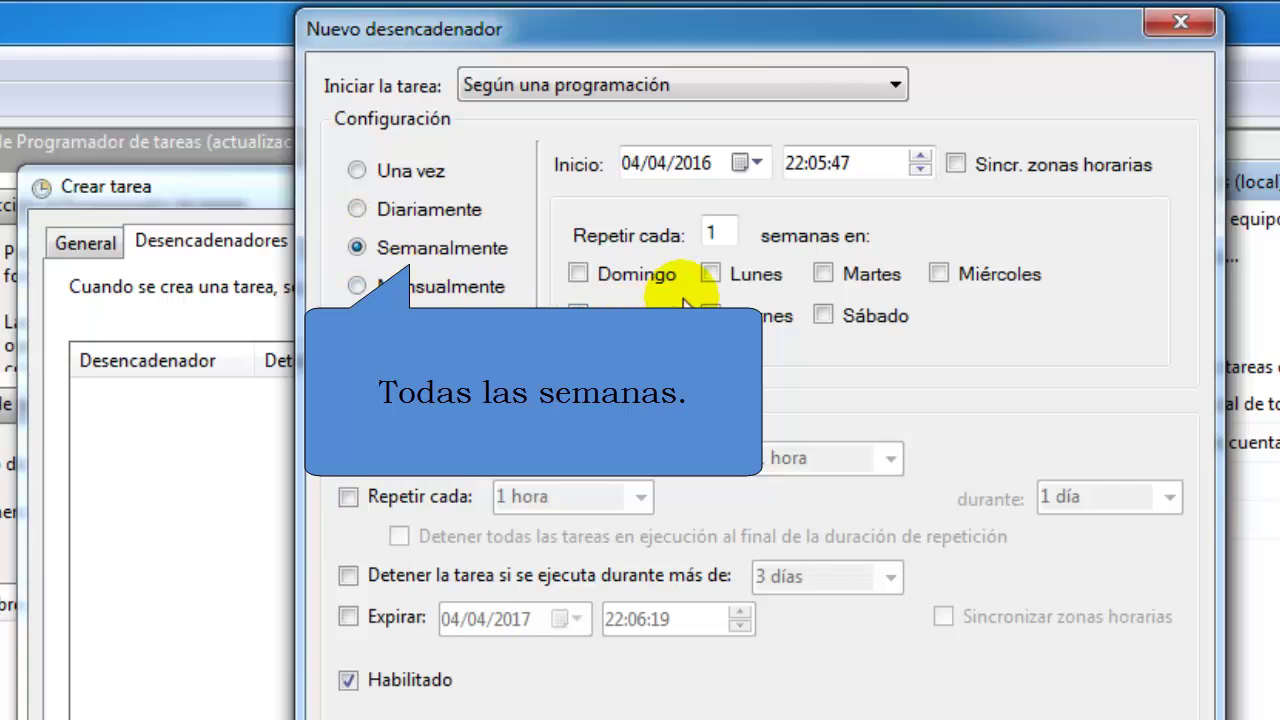
{"action": "left_click", "coordinate": [711, 274]}
{"action": "double_click", "coordinate": [714, 232]}
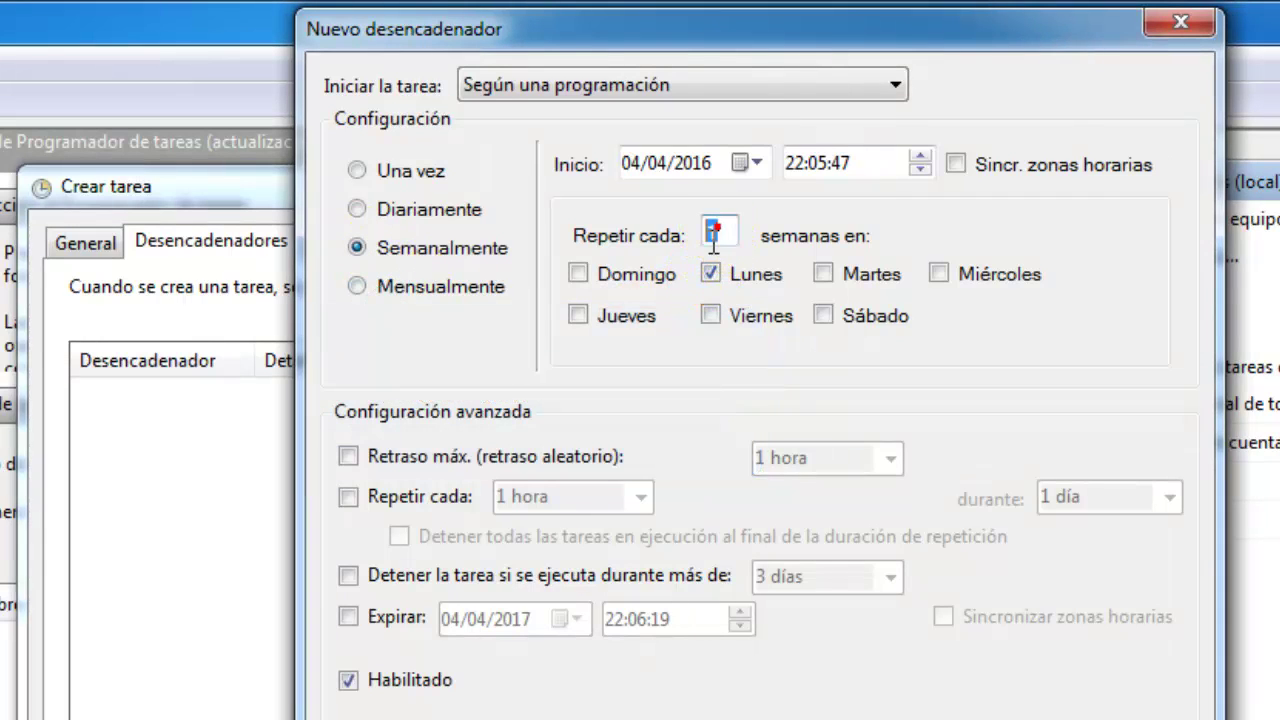
{"action": "type", "text": "1"}
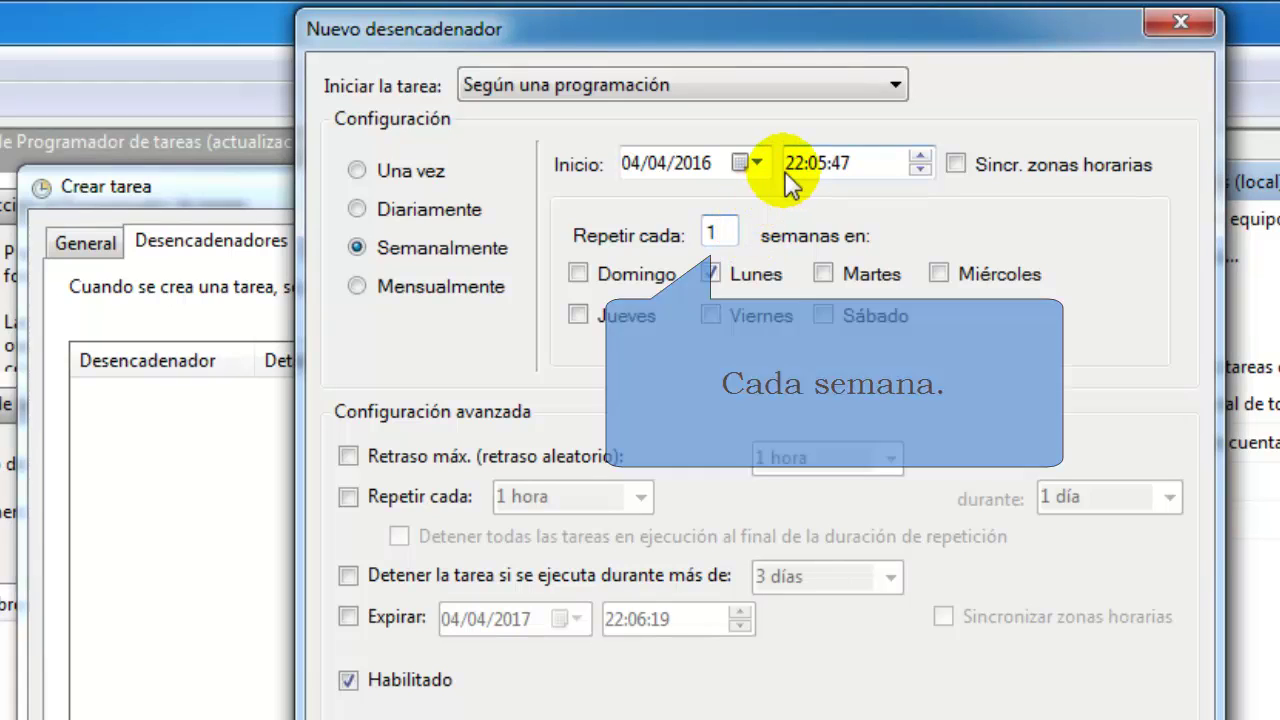
Step: Set the trigger's start time to 9:00:00 and save both the trigger and the task
{"action": "left_click", "coordinate": [793, 163]}
{"action": "type", "text": "9"}
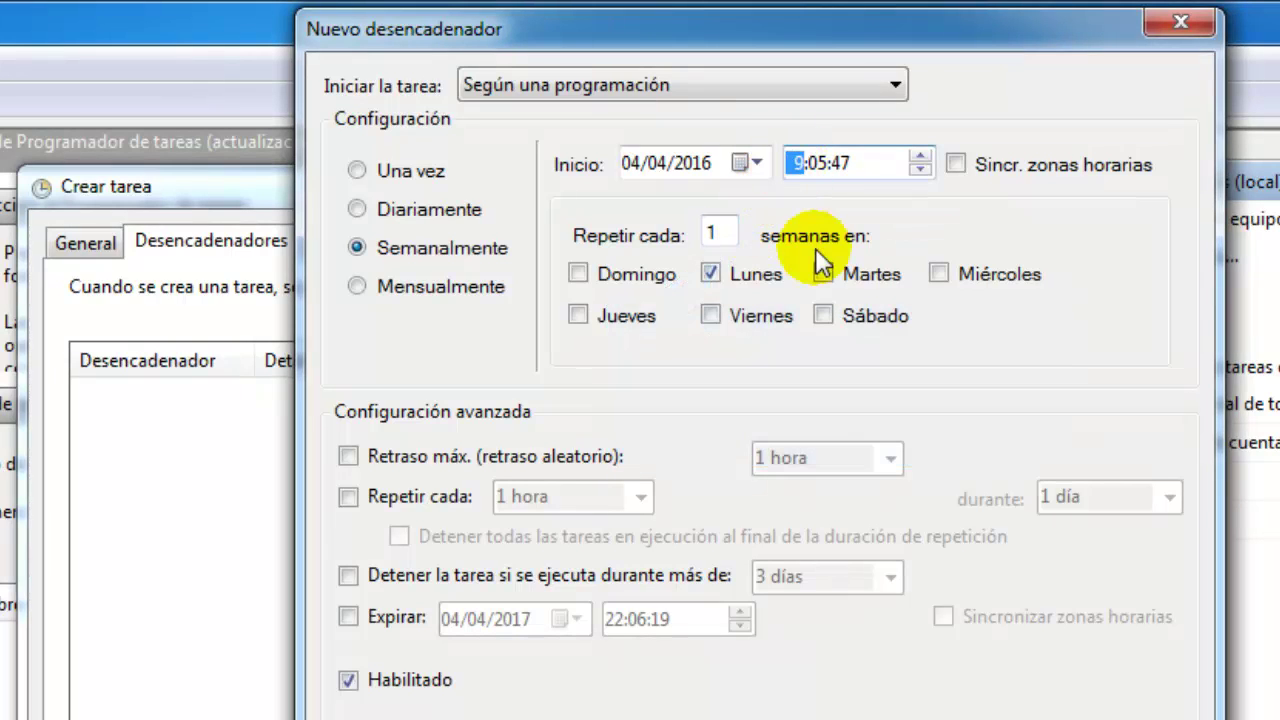
{"action": "left_click", "coordinate": [814, 168]}
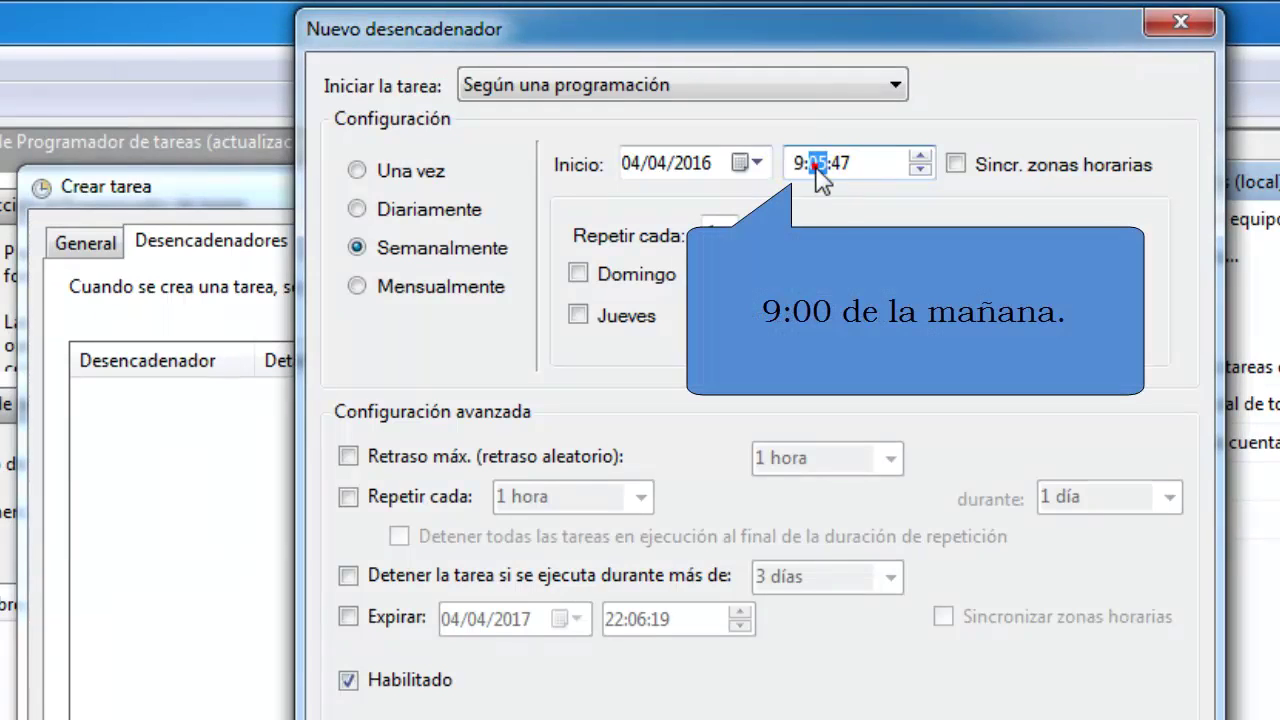
{"action": "type", "text": "00:00"}
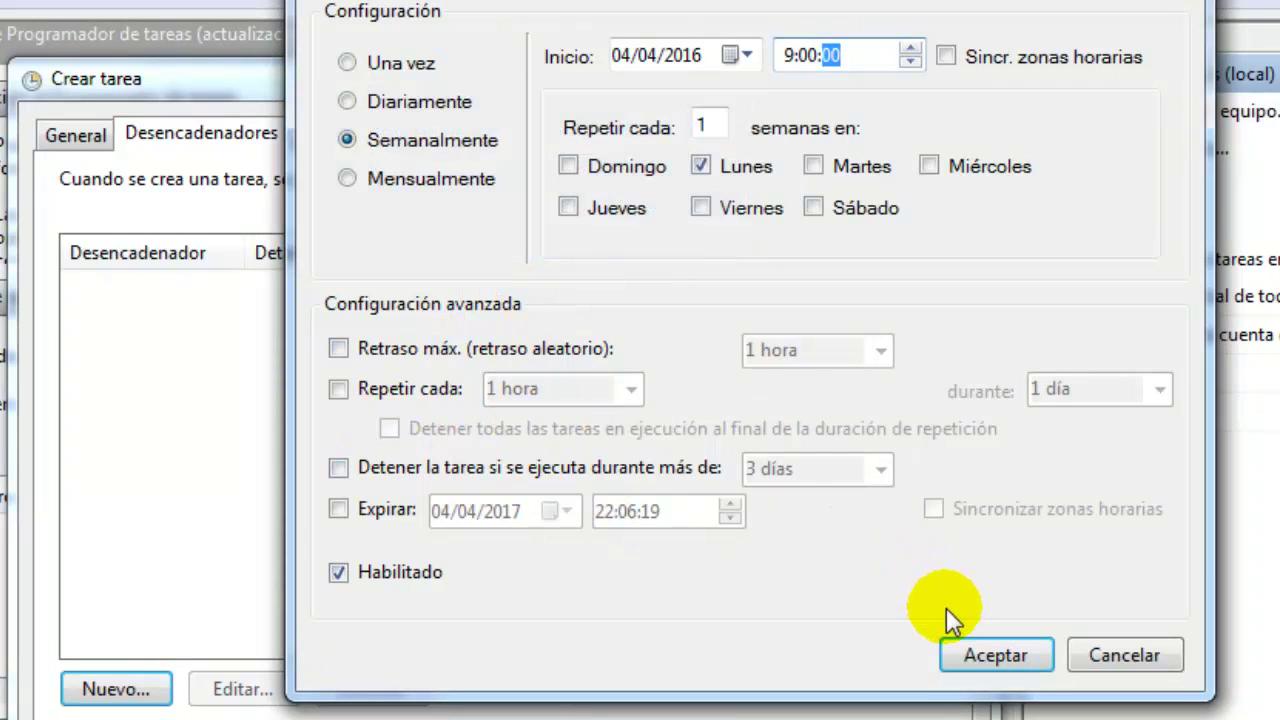
{"action": "left_click", "coordinate": [966, 657]}
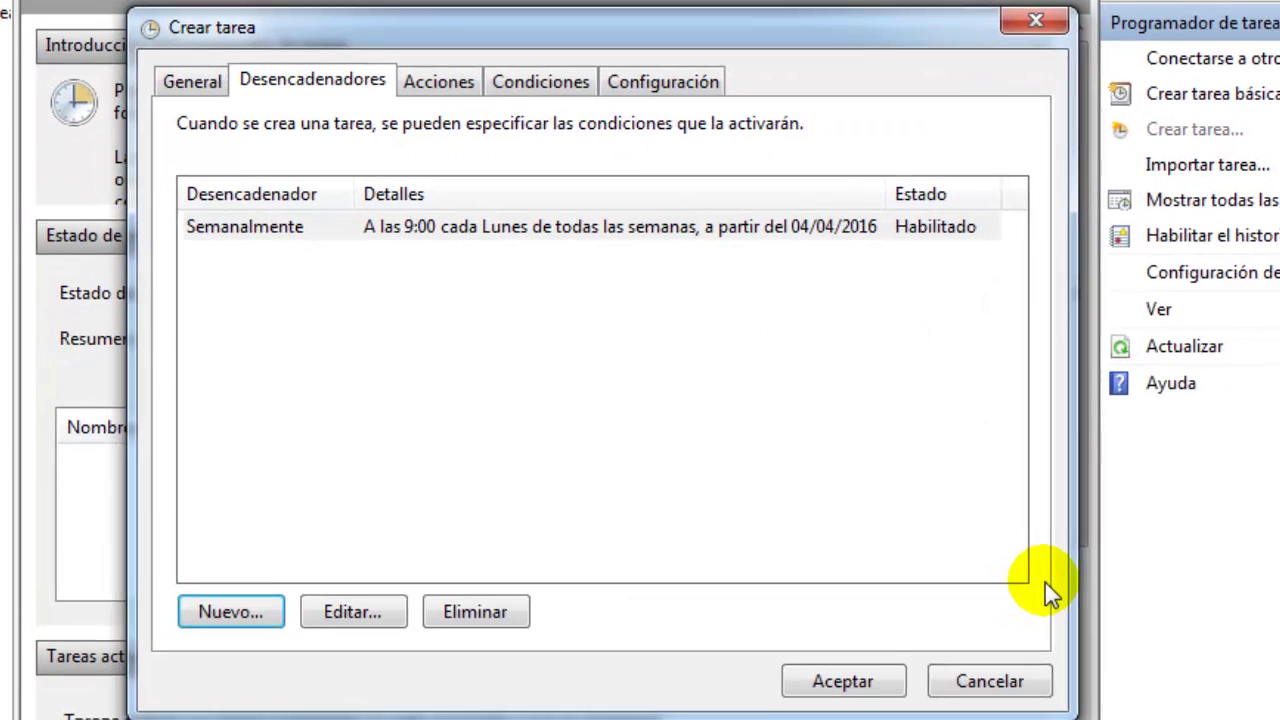
{"action": "left_click", "coordinate": [884, 678]}
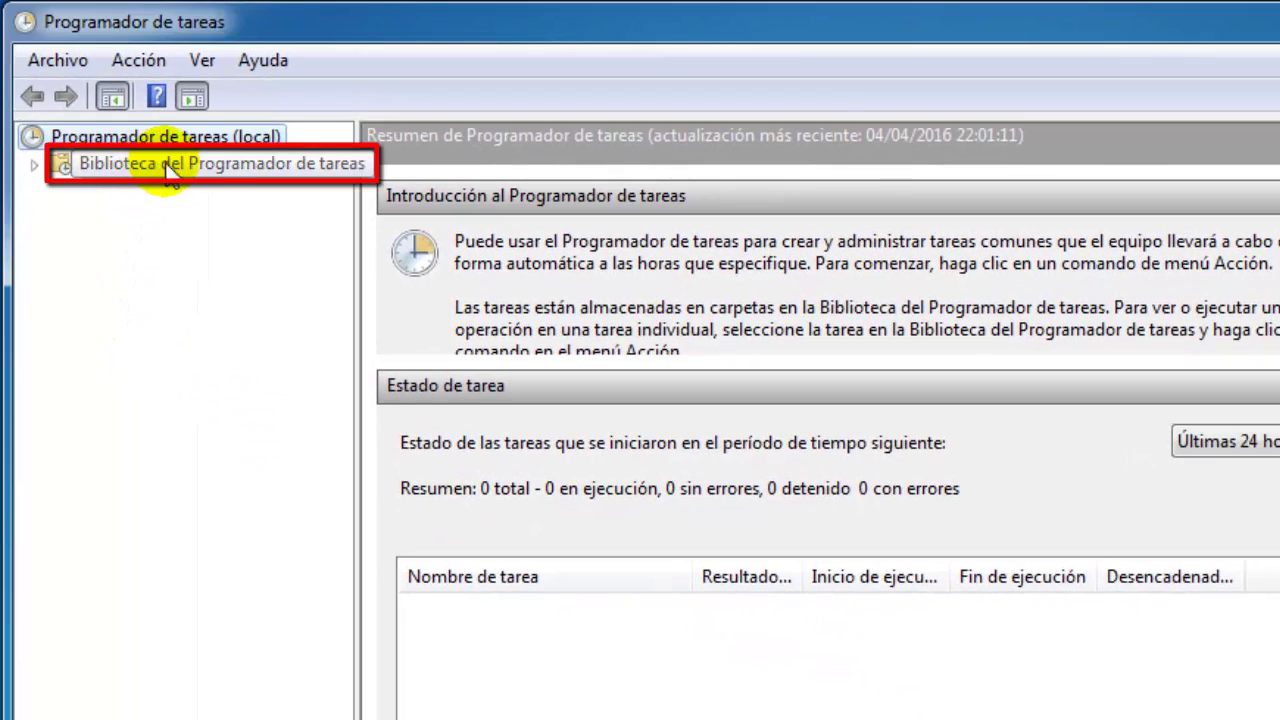
Step: Check the "Ejecución de un programa" task in the Biblioteca del Programador de tareas, and close the scheduler
{"action": "left_click", "coordinate": [235, 165]}
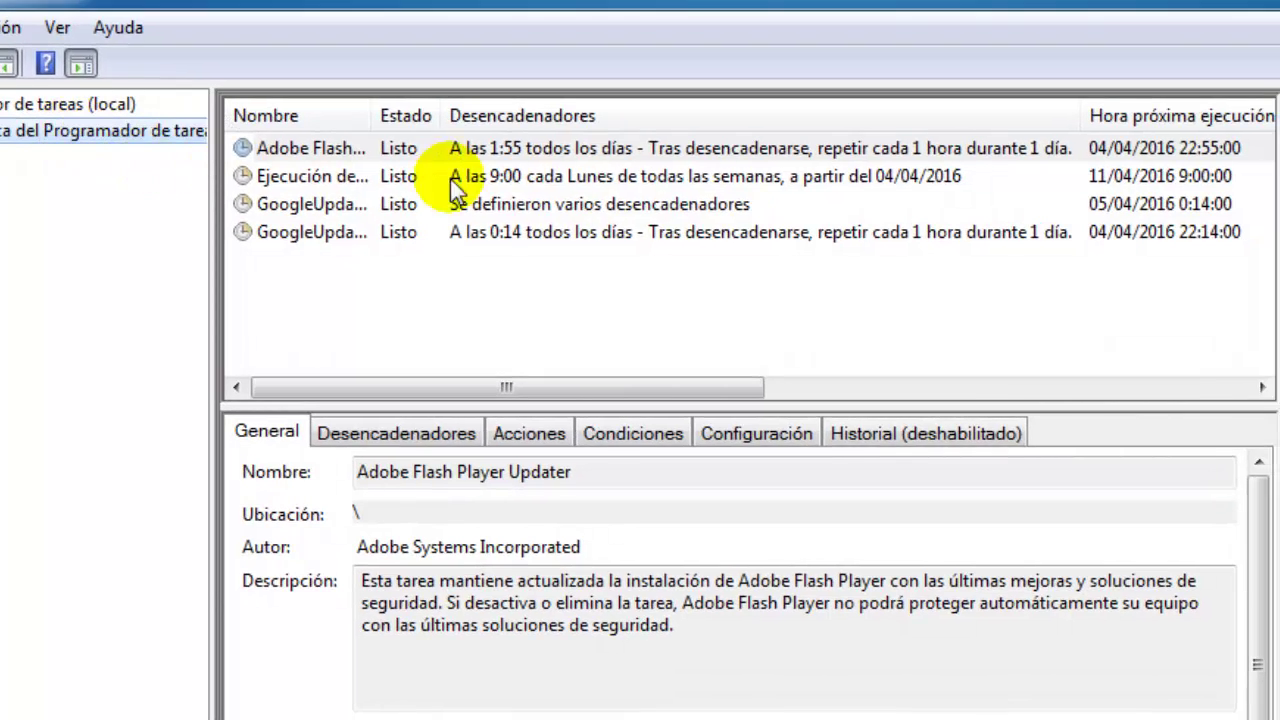
{"action": "left_click", "coordinate": [672, 177]}
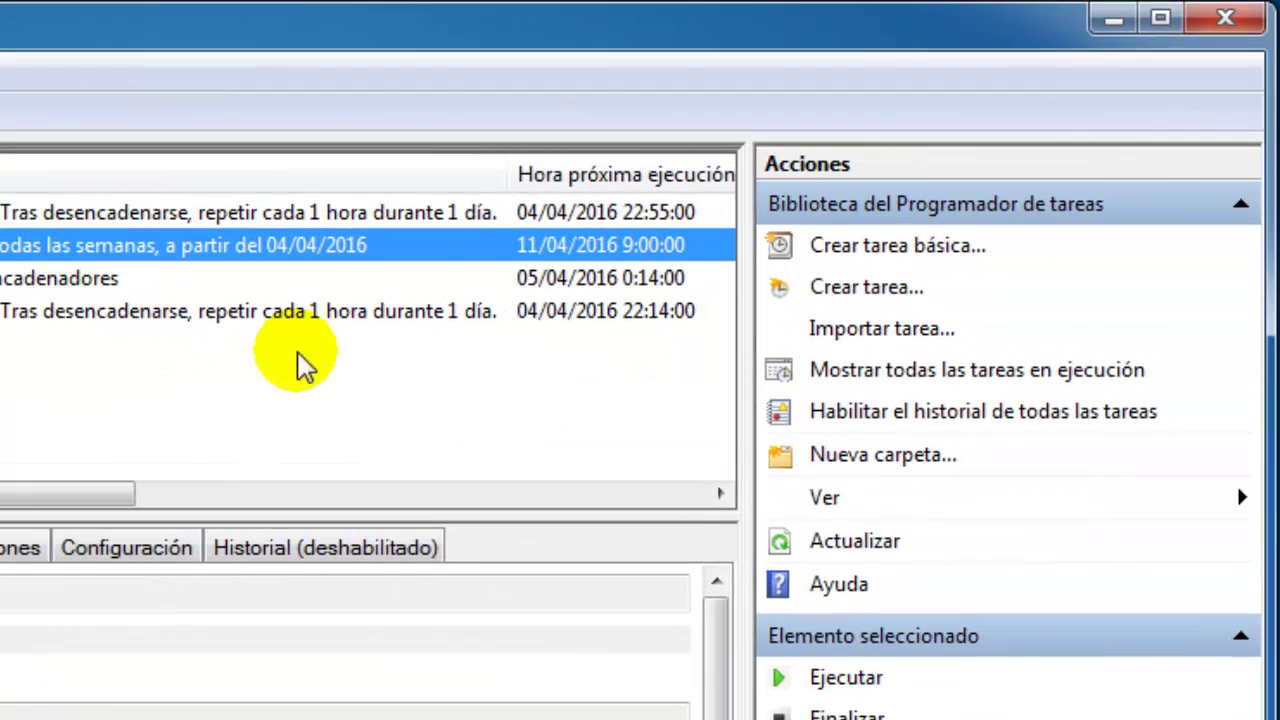
{"action": "left_click", "coordinate": [1226, 17]}
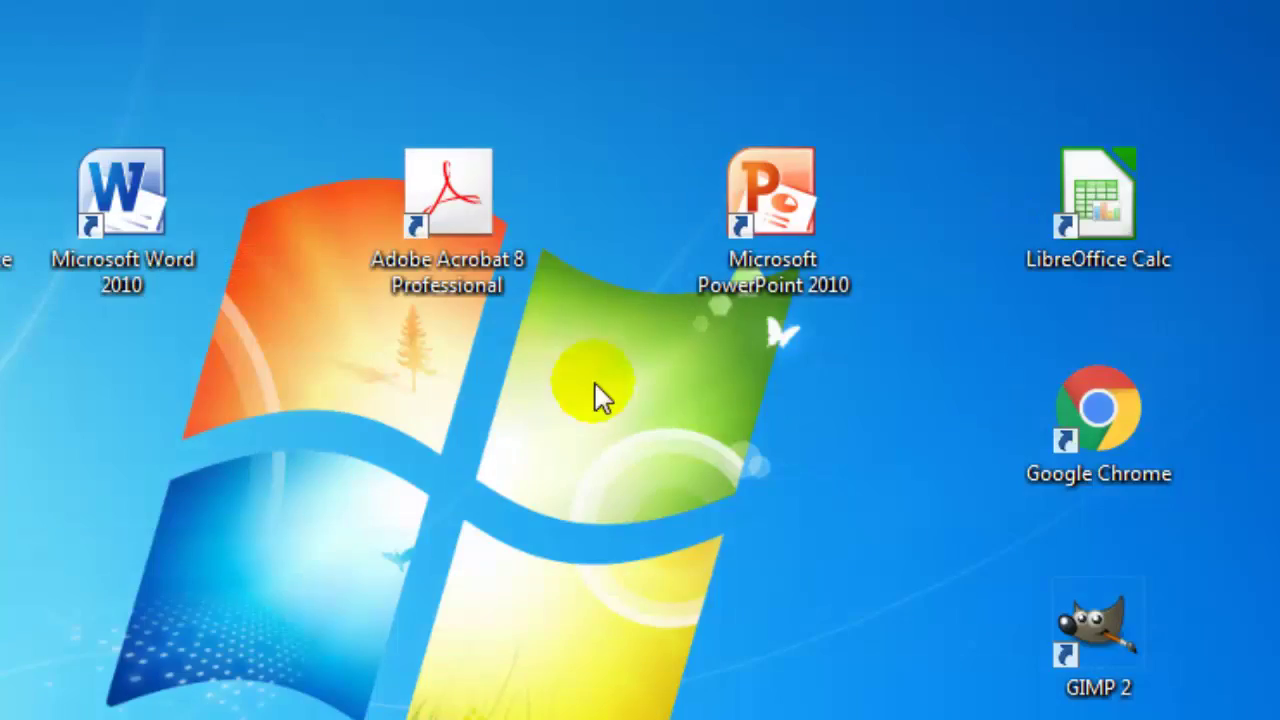